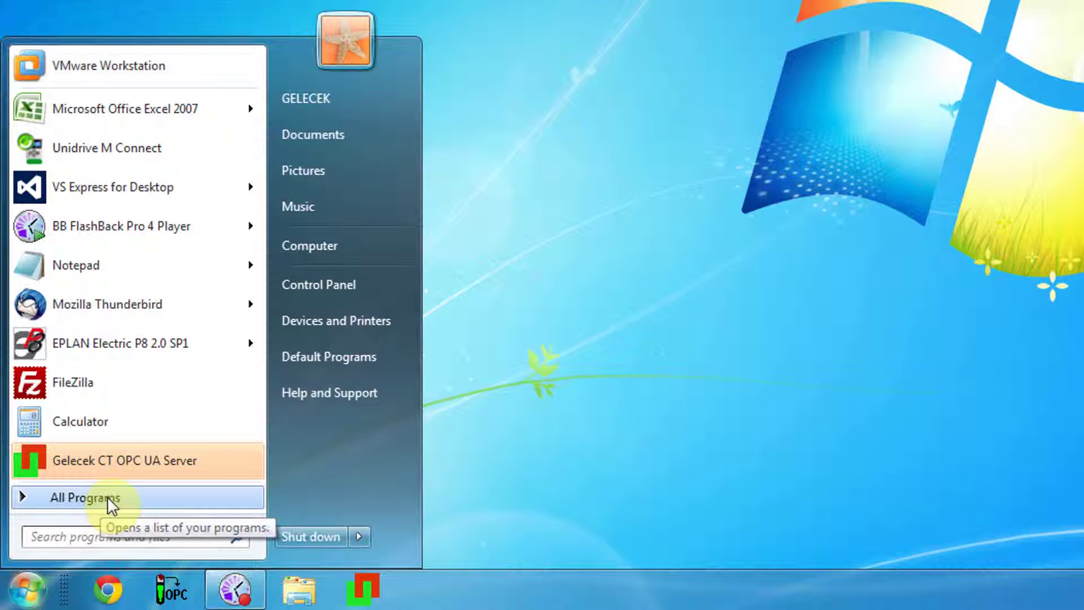
- Launch the CT OPC UA Server Namespace Configurator from the Gelecek CT OPC UA Server program folder and show the CT_TCP/IP (ETHERNET) protocol settings
{"action": "left_click", "coordinate": [107, 496]}
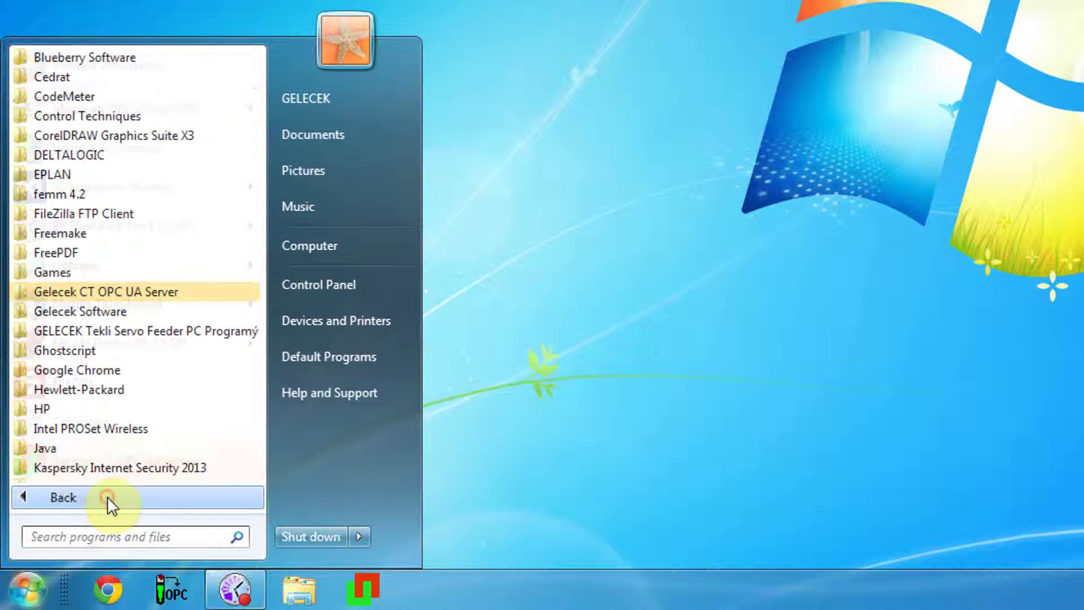
{"action": "left_click", "coordinate": [121, 293]}
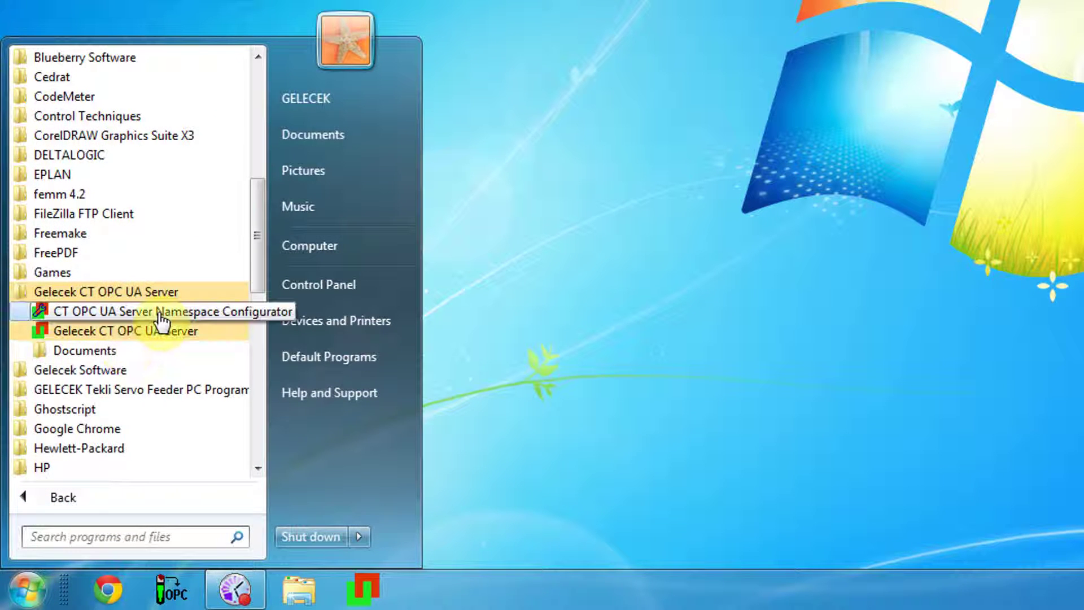
{"action": "left_click", "coordinate": [97, 309]}
{"action": "left_click", "coordinate": [124, 104]}
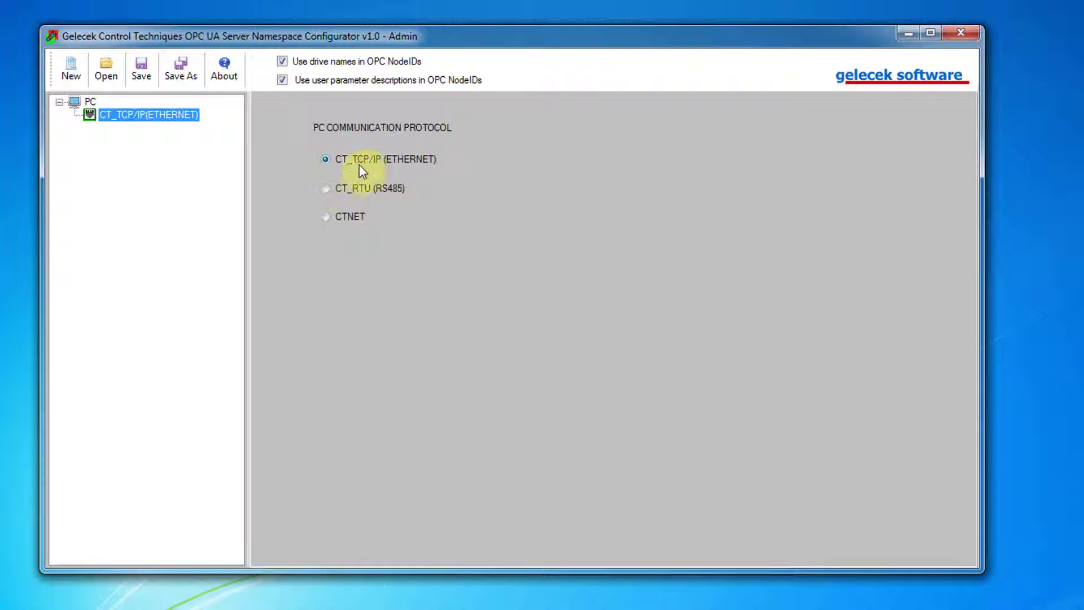
- Add a drive to the CT_TCP/IP(ETHERNET) node, look over the loaded parameter description files and close their list
{"action": "right_click", "coordinate": [141, 116]}
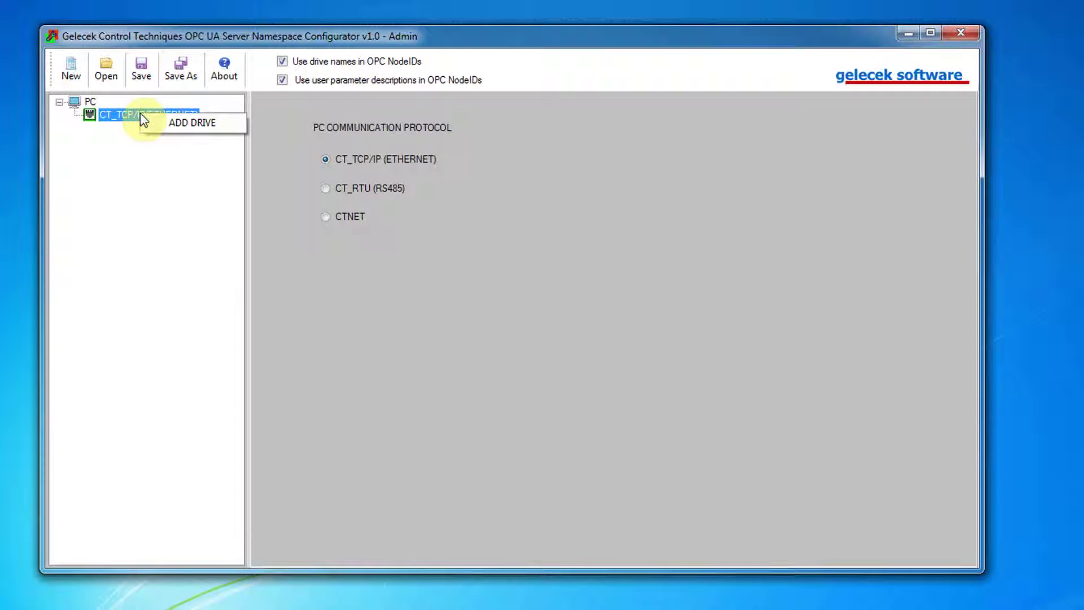
{"action": "left_click", "coordinate": [184, 122]}
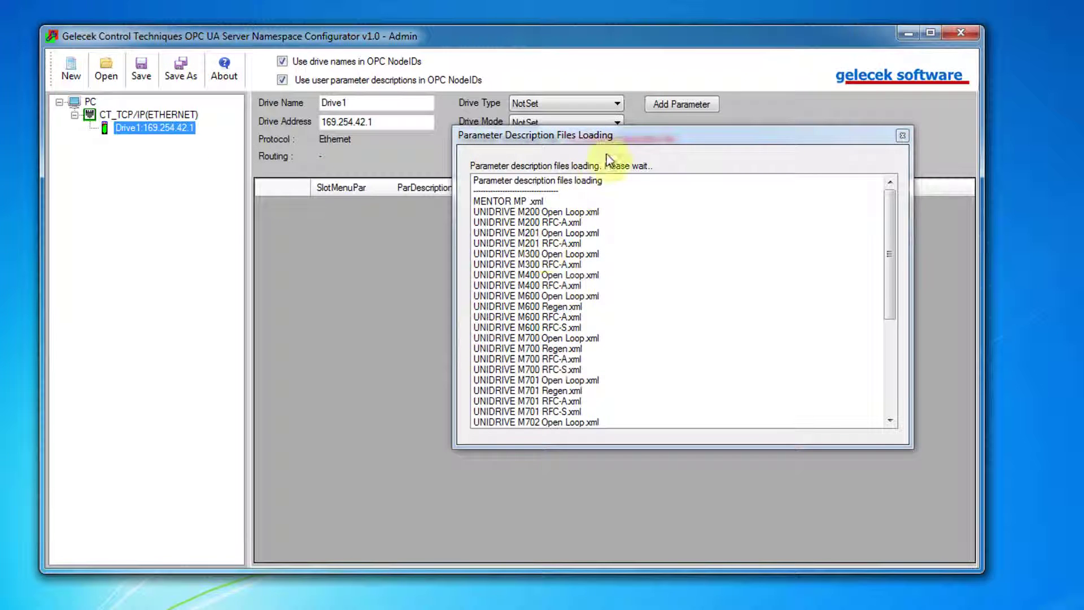
{"action": "left_click_drag", "start_coordinate": [645, 133], "coordinate": [558, 134]}
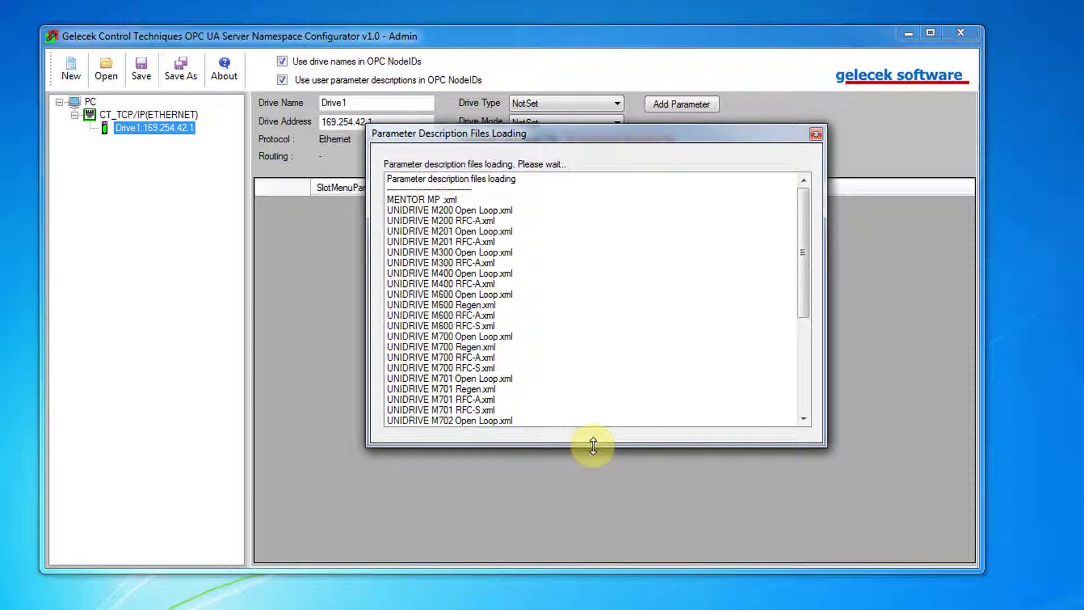
{"action": "left_click_drag", "start_coordinate": [593, 446], "coordinate": [582, 605]}
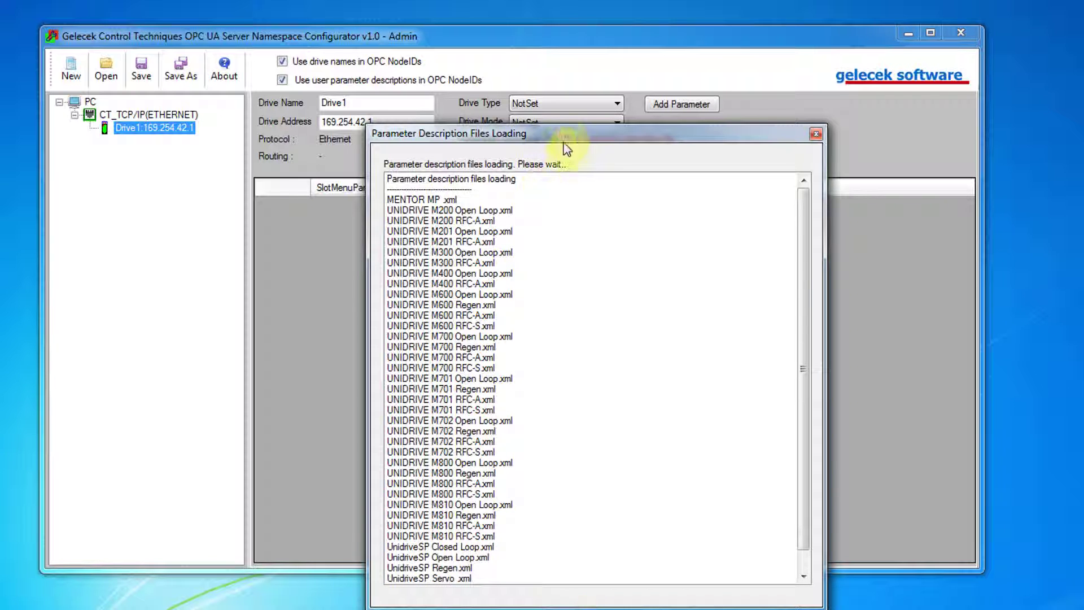
{"action": "left_click_drag", "start_coordinate": [565, 133], "coordinate": [567, 96]}
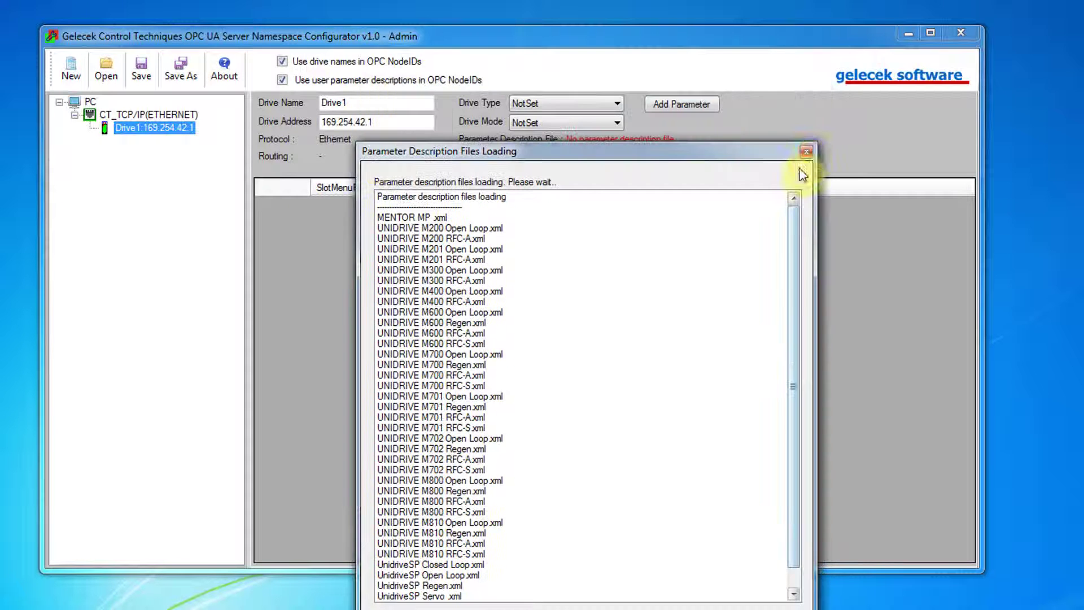
{"action": "left_click", "coordinate": [807, 152]}
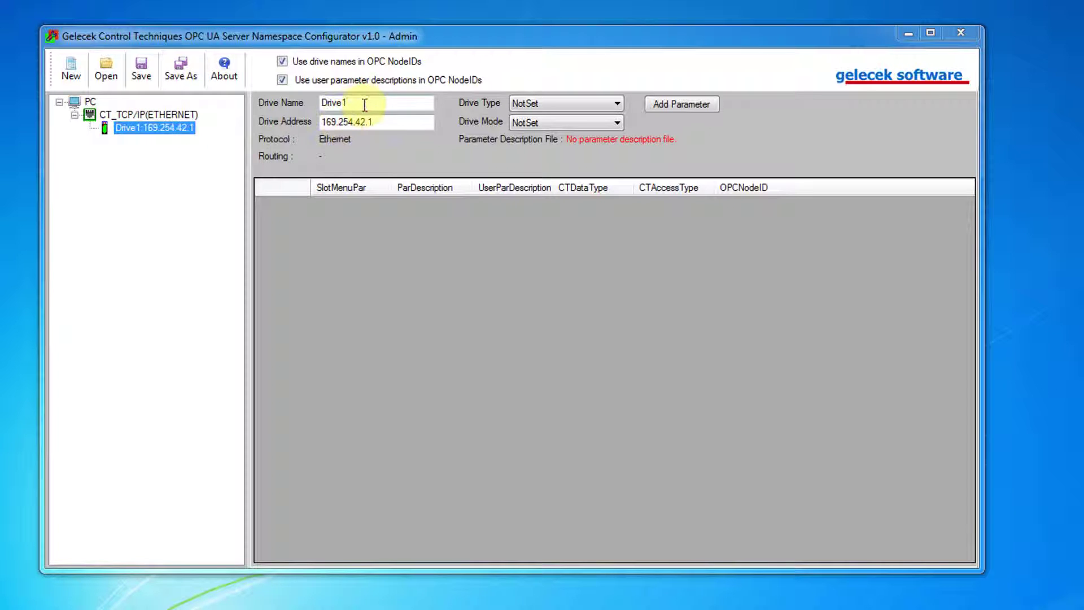
- Name the new drive Axis1 and set its address to 169.254.9.227
{"action": "left_click_drag", "start_coordinate": [372, 103], "coordinate": [277, 103]}
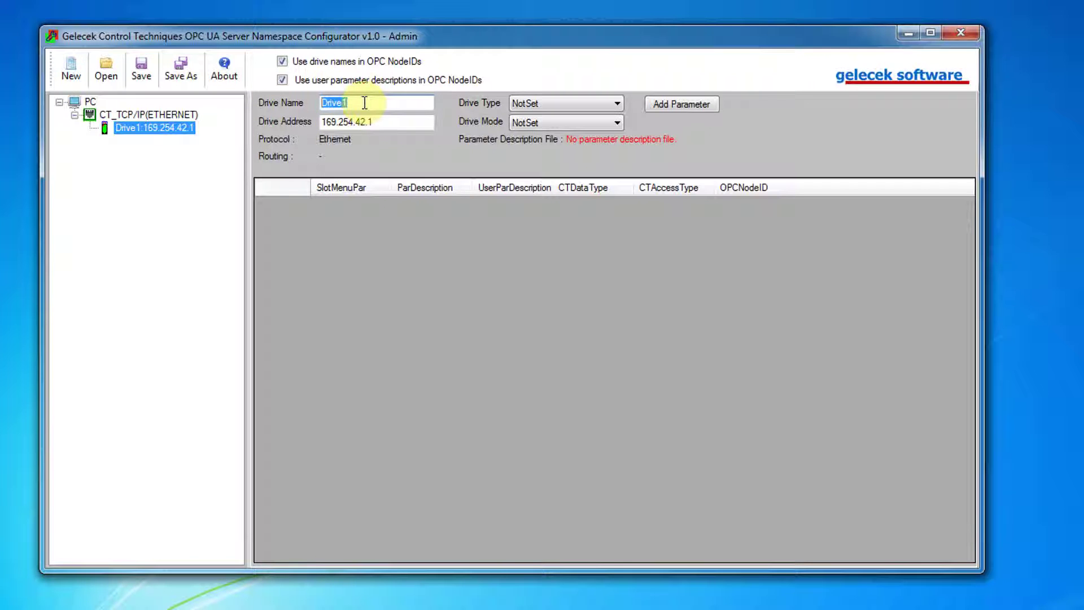
{"action": "type", "text": "Axis1"}
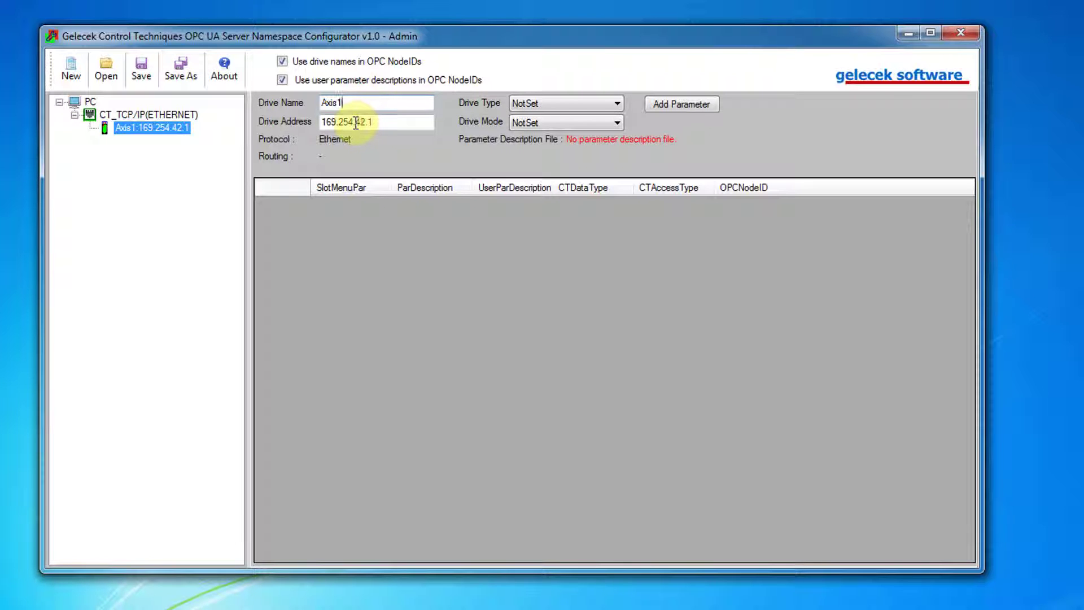
{"action": "left_click_drag", "start_coordinate": [353, 122], "coordinate": [387, 123]}
{"action": "key", "text": "BackSpace"}
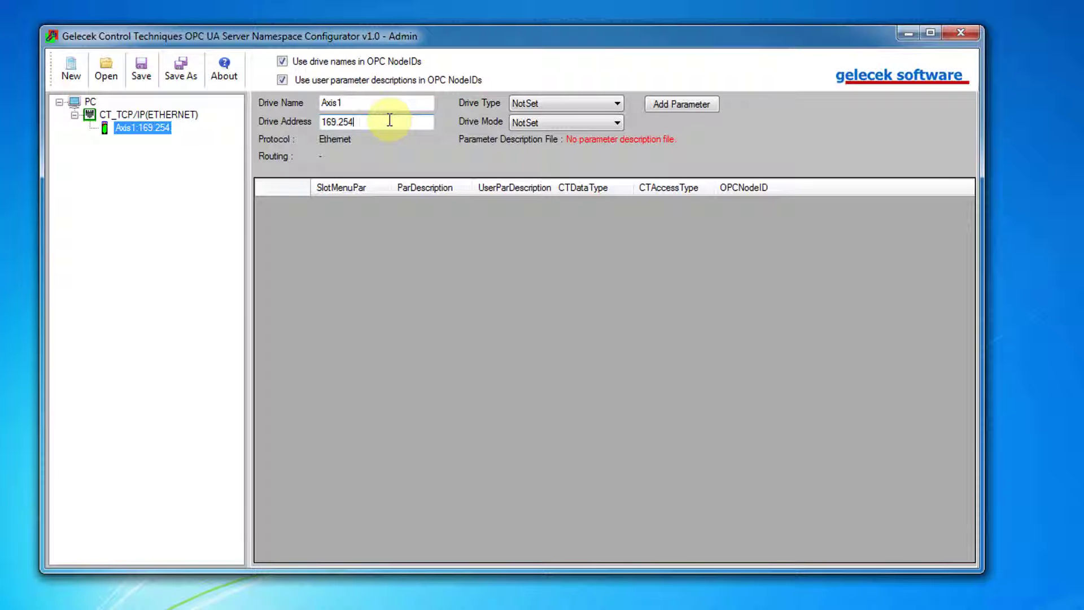
{"action": "type", "text": ".9.227"}
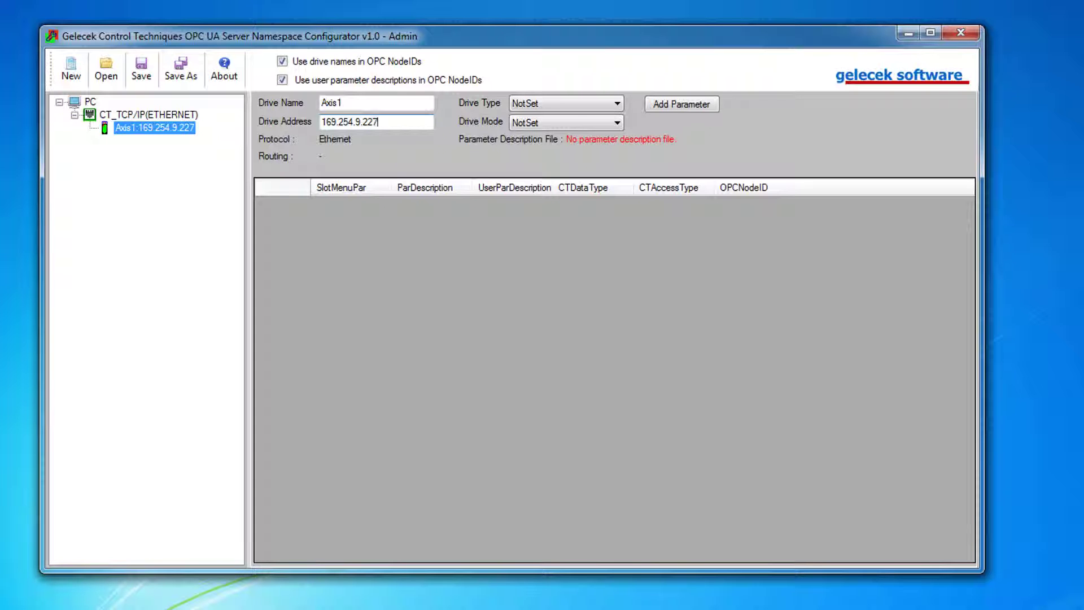
- Set the drive type of Axis1 to UnidriveM701 and its drive mode to RFC_S
{"action": "left_click", "coordinate": [617, 104]}
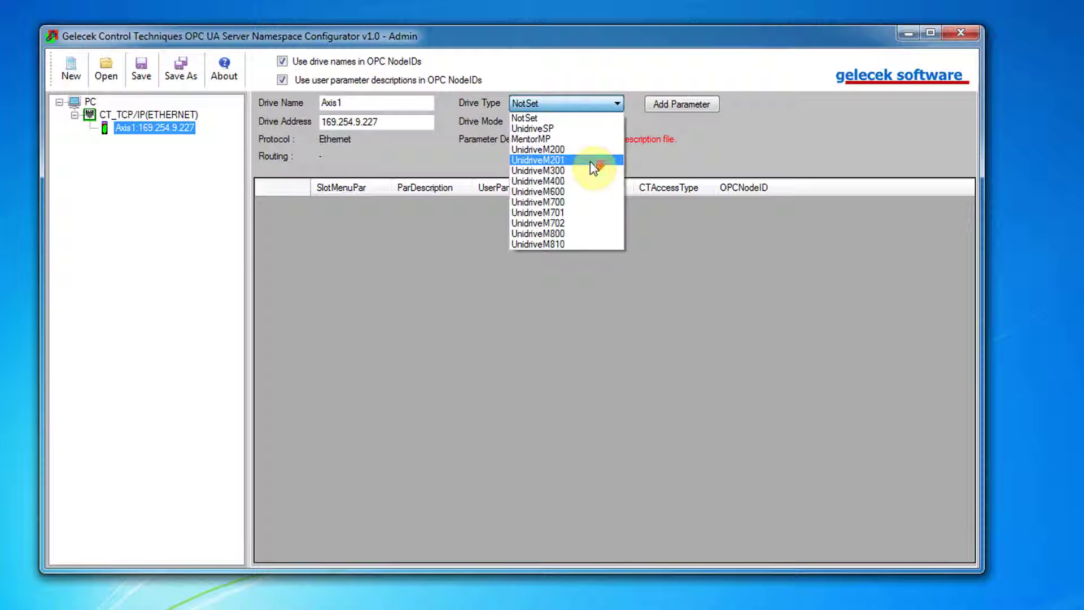
{"action": "left_click", "coordinate": [550, 212]}
{"action": "left_click", "coordinate": [617, 122]}
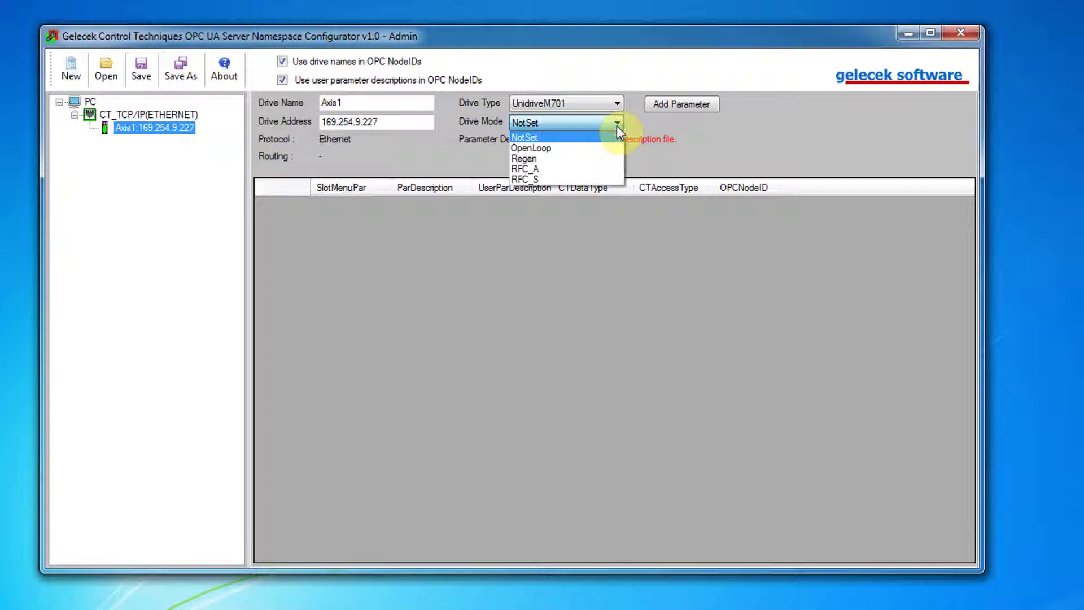
{"action": "left_click", "coordinate": [546, 179]}
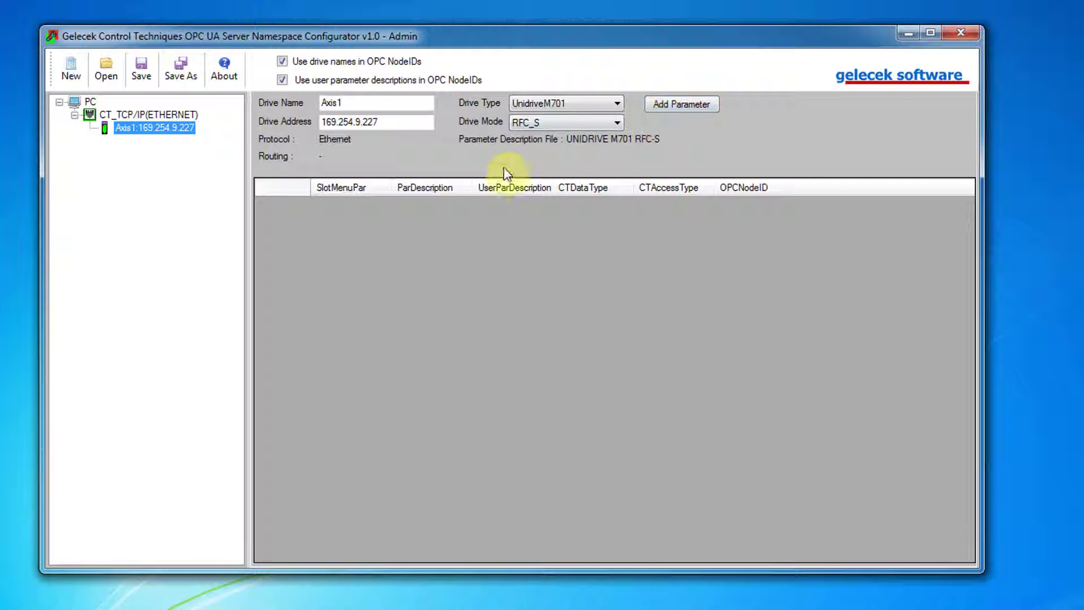
- Add parameter 1 of drive menu 1 to Axis1 and close the Add Parameter dialog
{"action": "left_click", "coordinate": [684, 104]}
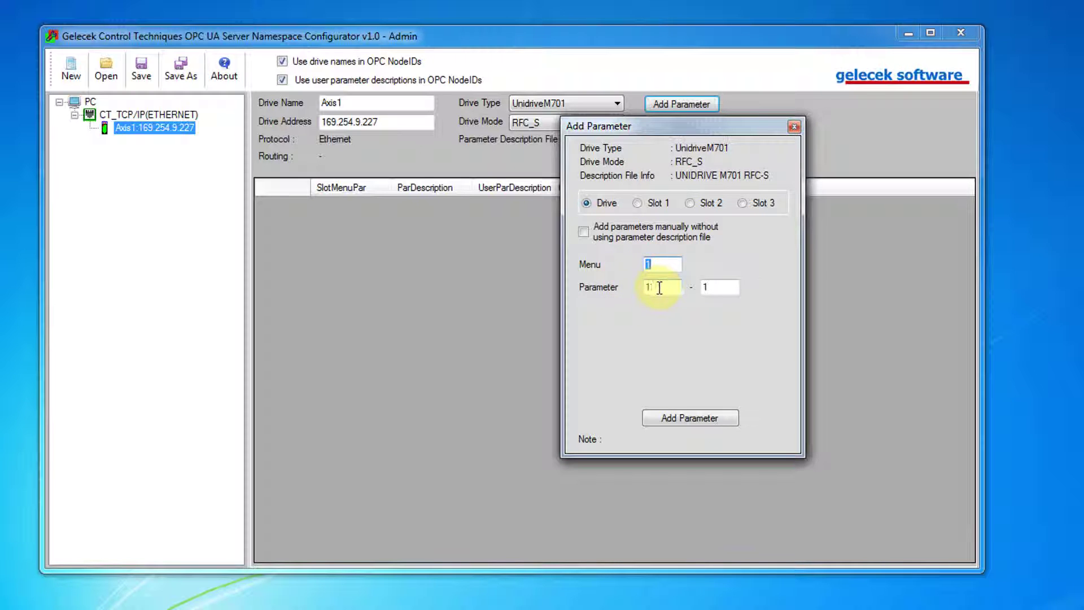
{"action": "left_click", "coordinate": [688, 421]}
{"action": "left_click_drag", "start_coordinate": [684, 128], "coordinate": [638, 323]}
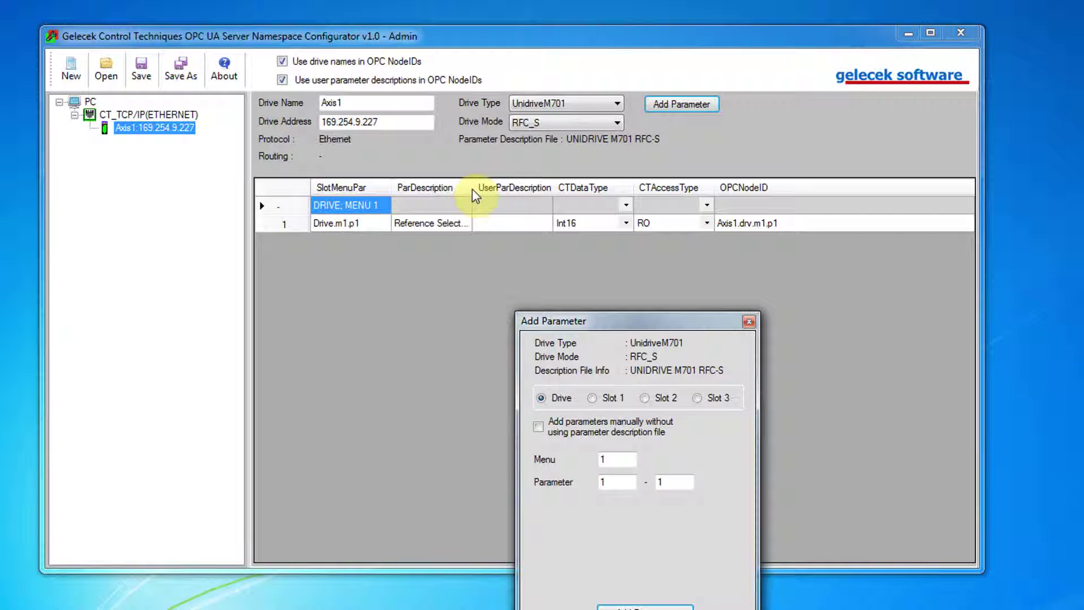
{"action": "left_click", "coordinate": [749, 322]}
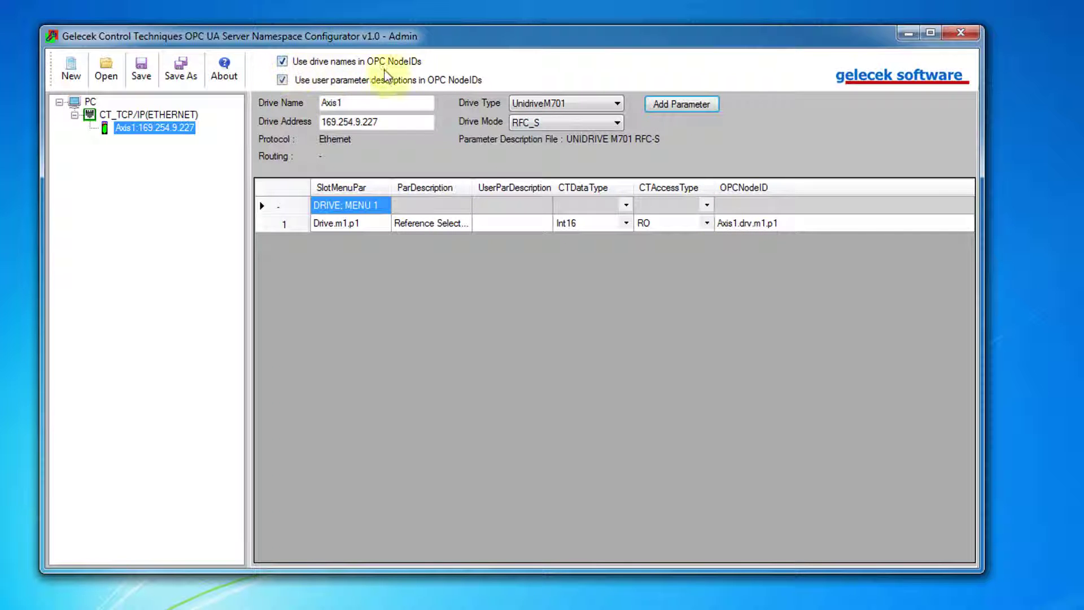
- Turn the use of drive names in OPC NodeIDs off and back on
{"action": "left_click", "coordinate": [282, 61]}
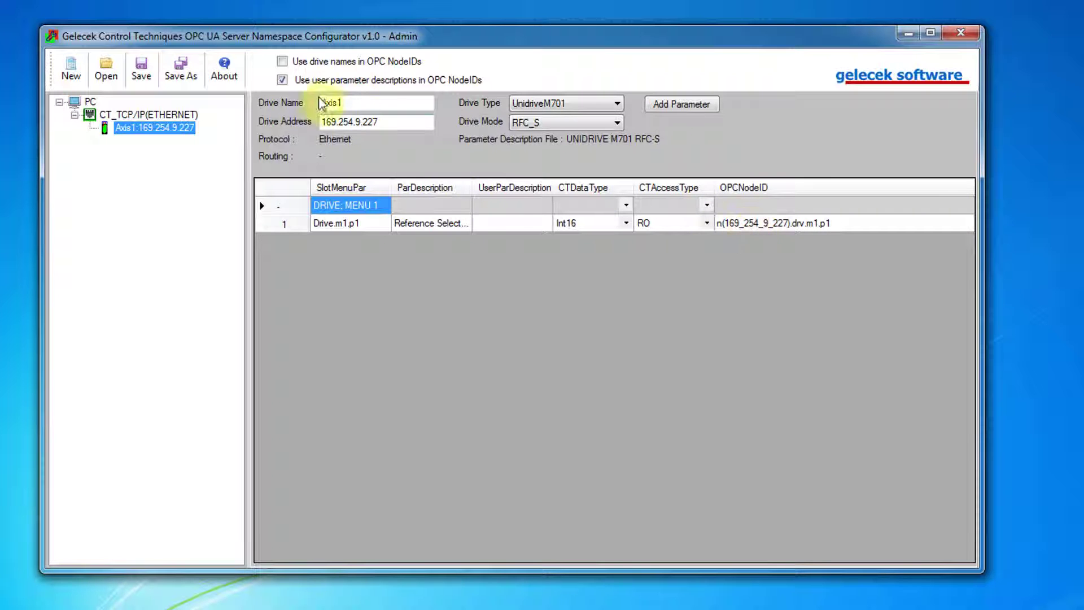
{"action": "left_click", "coordinate": [300, 63]}
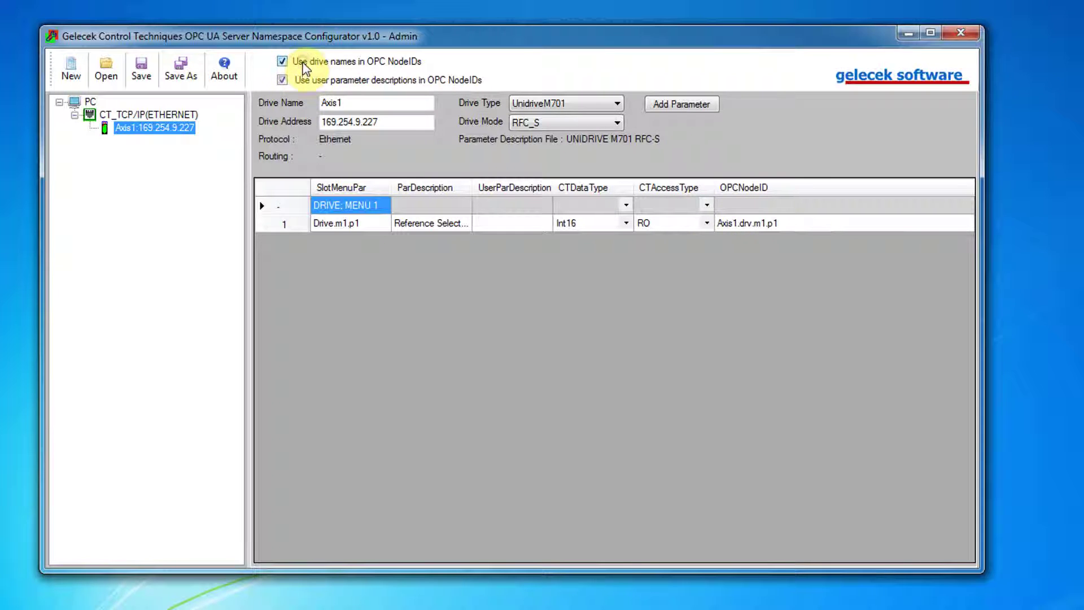
- Enter "my description" as the user parameter description of Drive.m1.p1
{"action": "left_click", "coordinate": [497, 224]}
{"action": "left_click", "coordinate": [496, 225]}
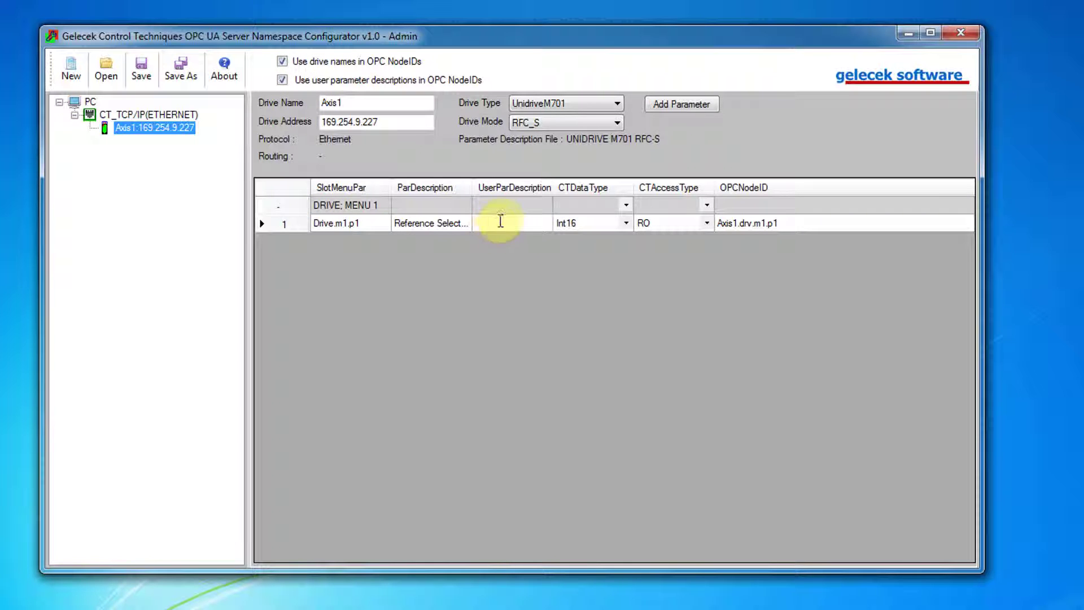
{"action": "type", "text": "my description"}
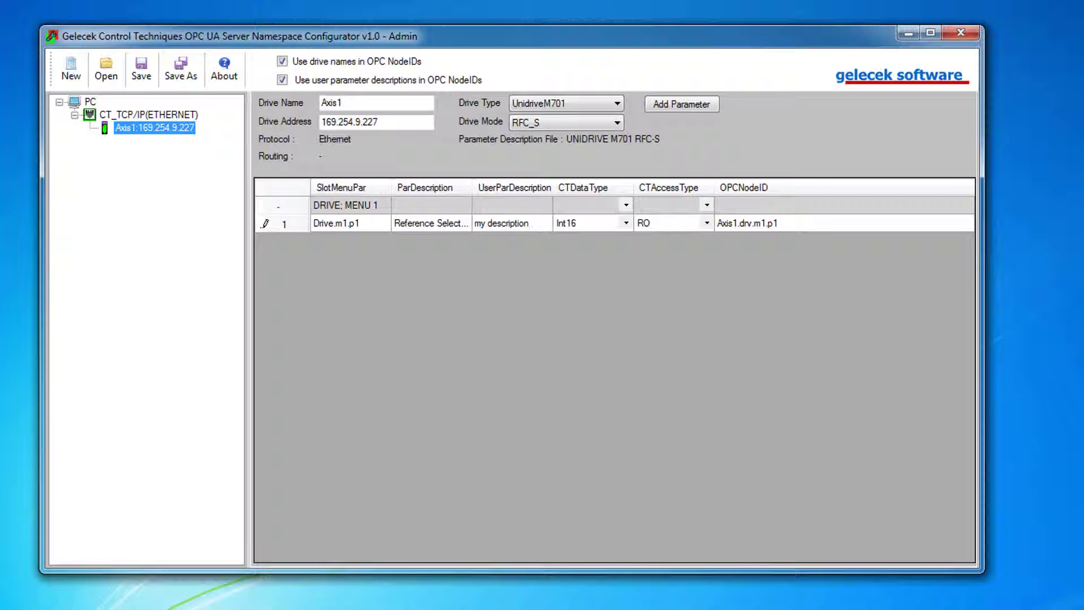
{"action": "left_click", "coordinate": [505, 224]}
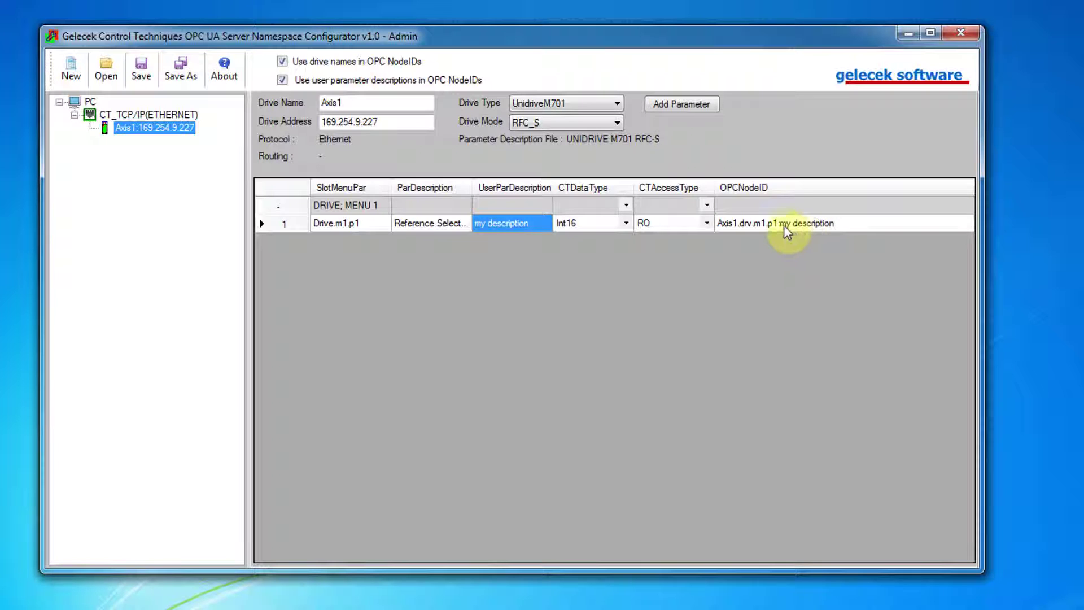
- Switch the use of user parameter descriptions in OPC NodeIDs off and on several times, leaving it enabled
{"action": "left_click", "coordinate": [283, 80]}
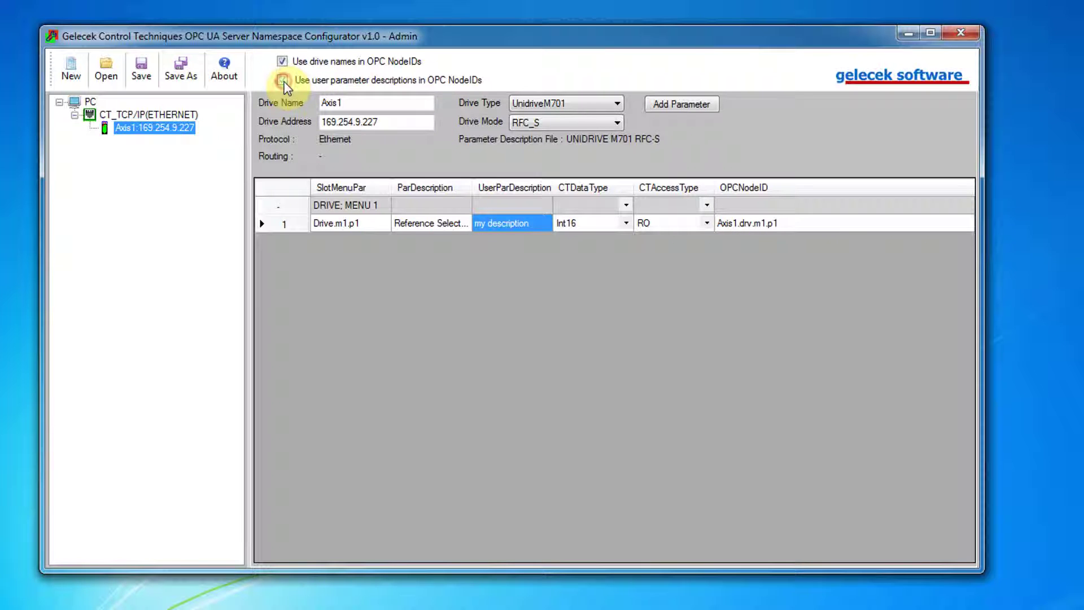
{"action": "left_click", "coordinate": [282, 80]}
{"action": "left_click", "coordinate": [282, 80]}
{"action": "left_click", "coordinate": [282, 80]}
{"action": "left_click", "coordinate": [283, 80]}
{"action": "left_click", "coordinate": [282, 81]}
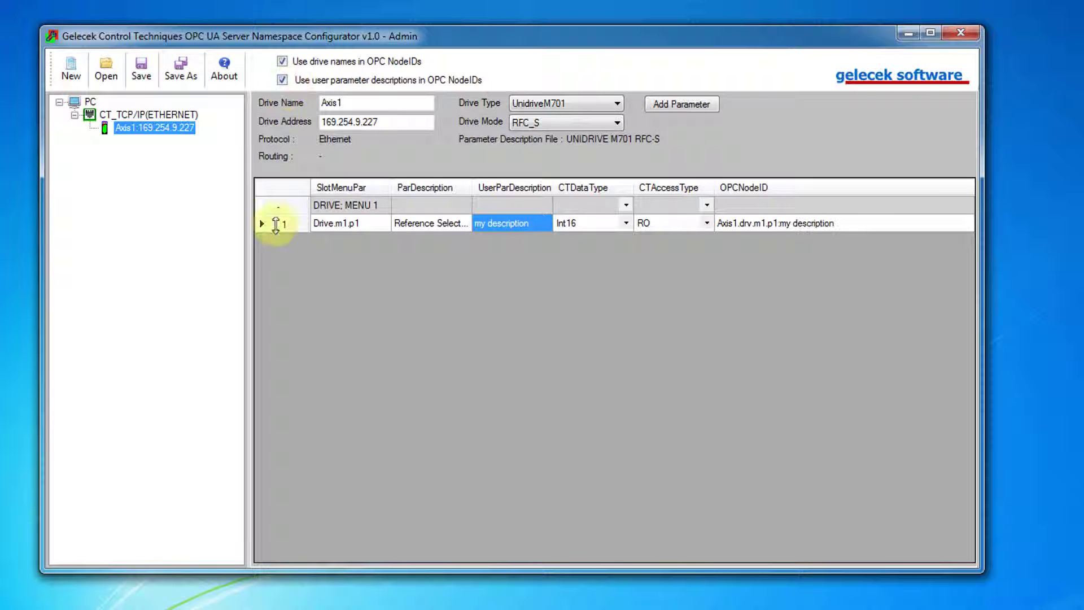
- Delete the Drive.m1.p1 parameter row from Axis1 and confirm the deletion
{"action": "left_click", "coordinate": [299, 223]}
{"action": "right_click", "coordinate": [300, 222]}
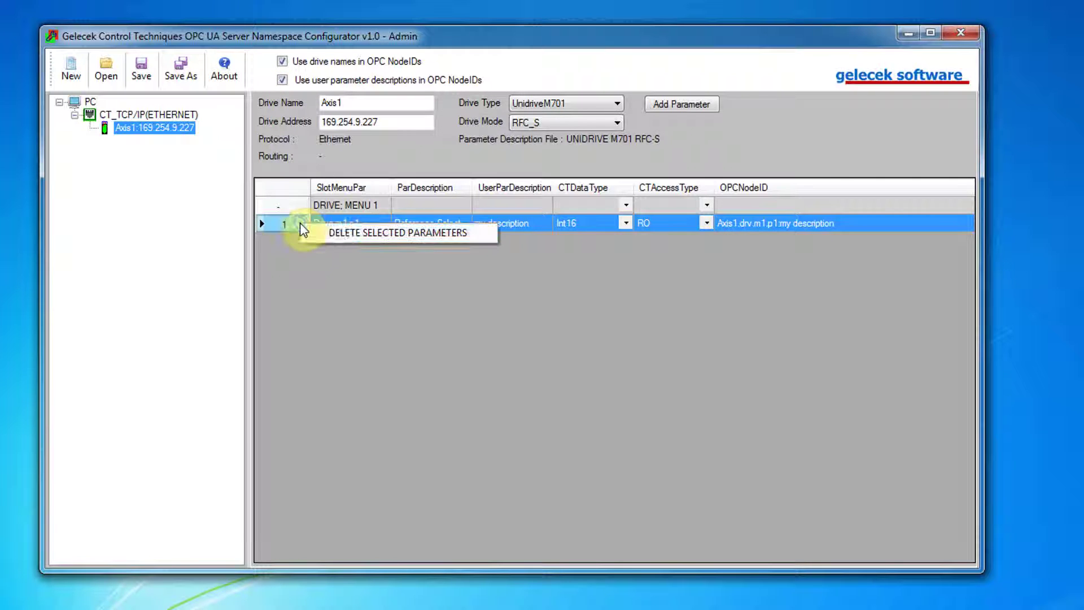
{"action": "left_click", "coordinate": [334, 231]}
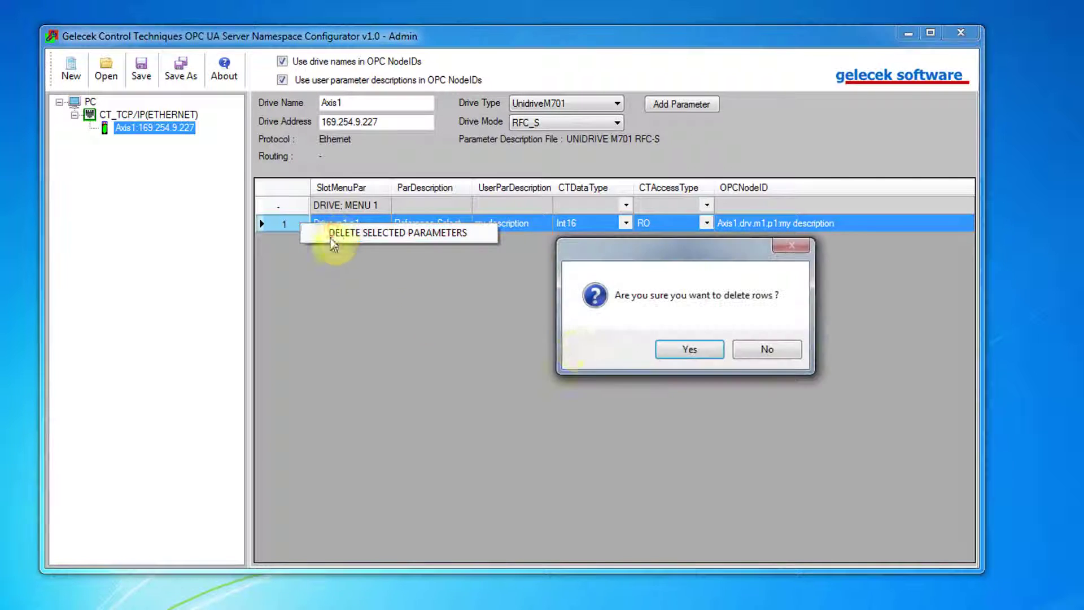
{"action": "left_click", "coordinate": [685, 348]}
- Add parameters 1 to 100 of drive menu 18 to Axis1, close the dialog and review the parameter list
{"action": "left_click", "coordinate": [690, 105]}
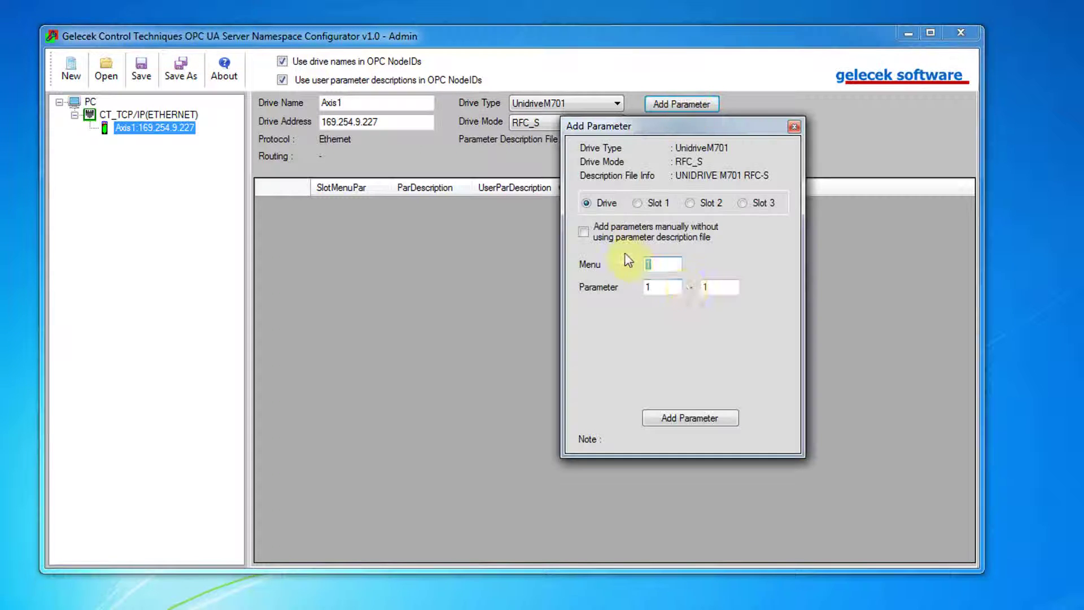
{"action": "left_click", "coordinate": [664, 265]}
{"action": "type", "text": "8"}
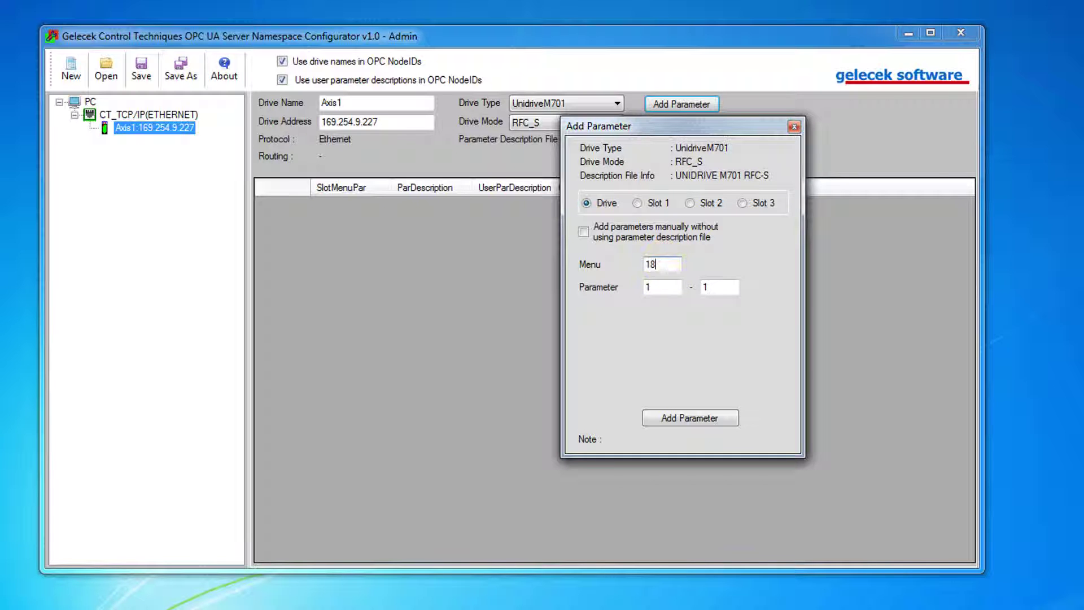
{"action": "left_click", "coordinate": [722, 288]}
{"action": "type", "text": "00"}
{"action": "left_click", "coordinate": [716, 286]}
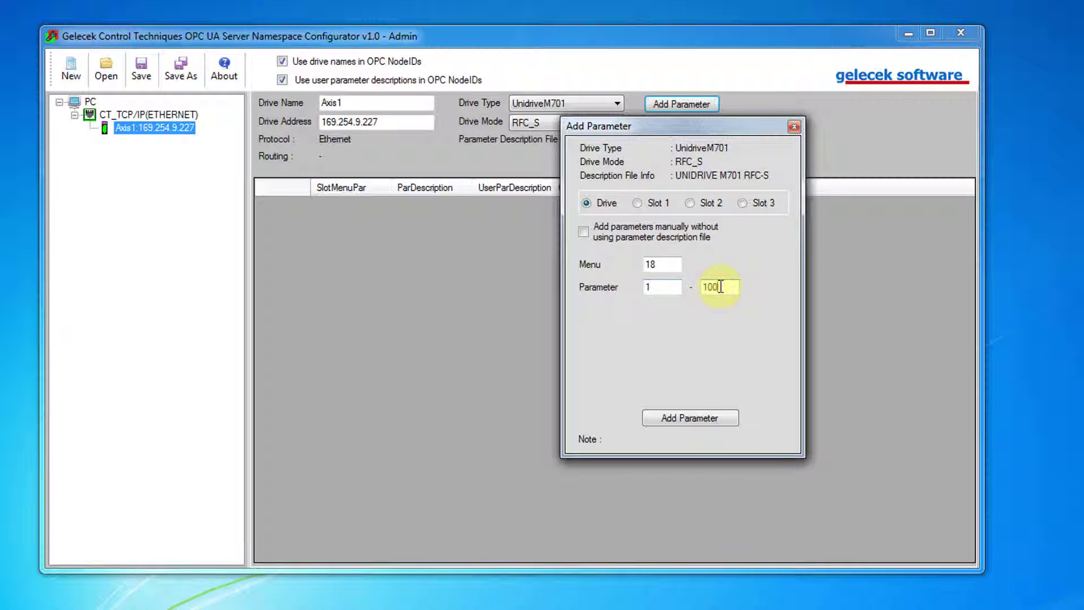
{"action": "left_click", "coordinate": [696, 421]}
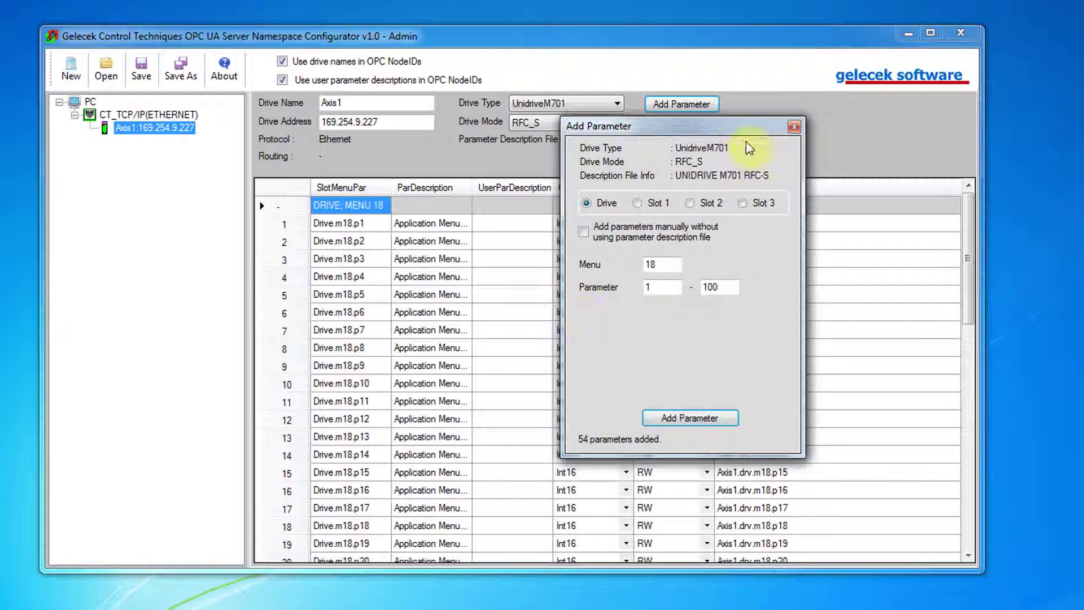
{"action": "left_click", "coordinate": [794, 127]}
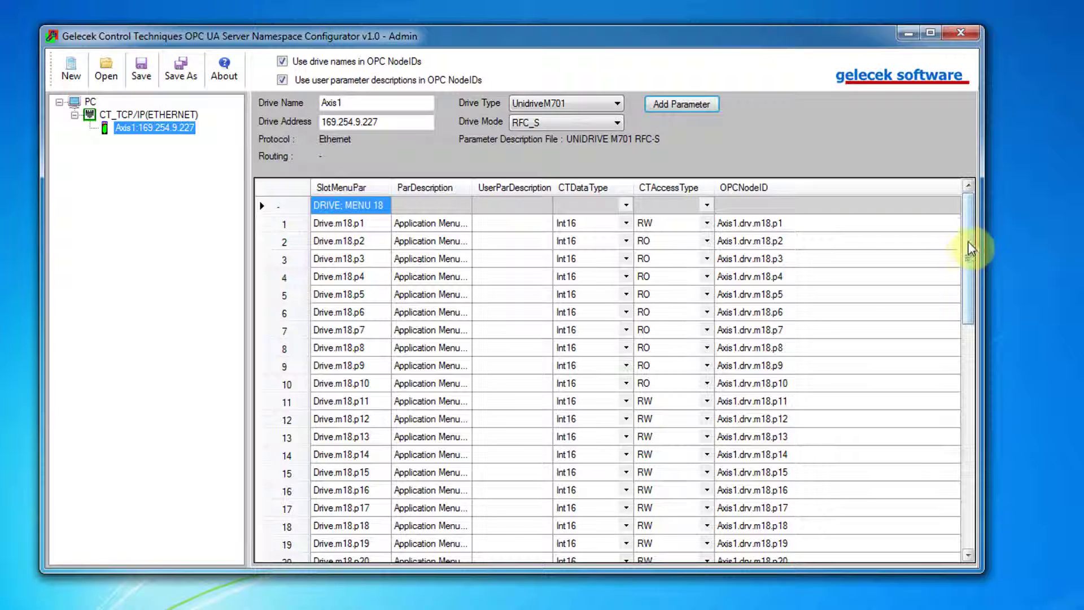
{"action": "left_click_drag", "start_coordinate": [966, 252], "coordinate": [1017, 584]}
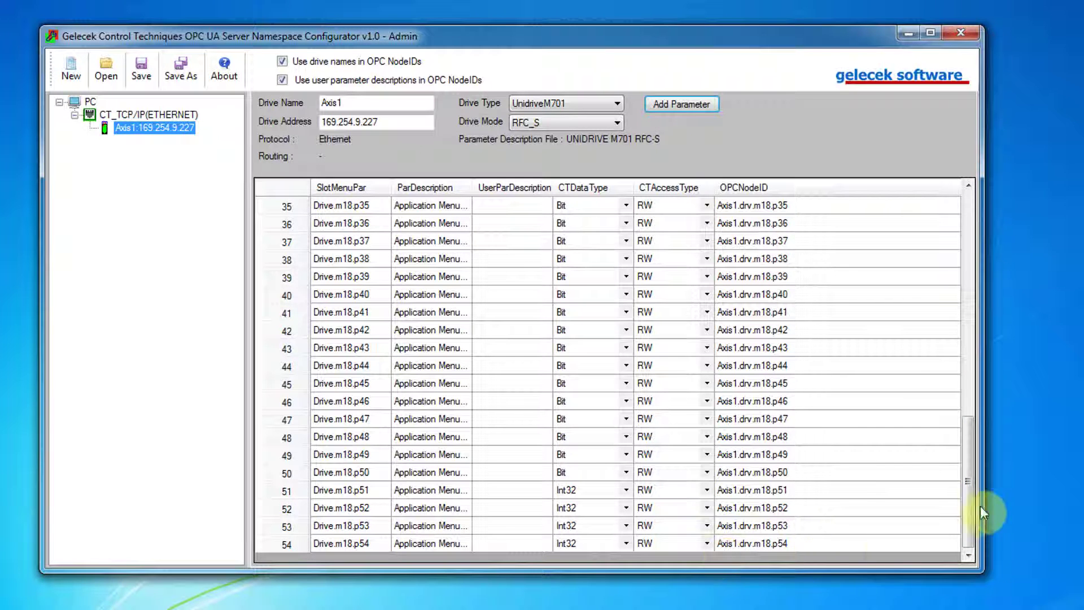
{"action": "left_click_drag", "start_coordinate": [971, 494], "coordinate": [980, 237]}
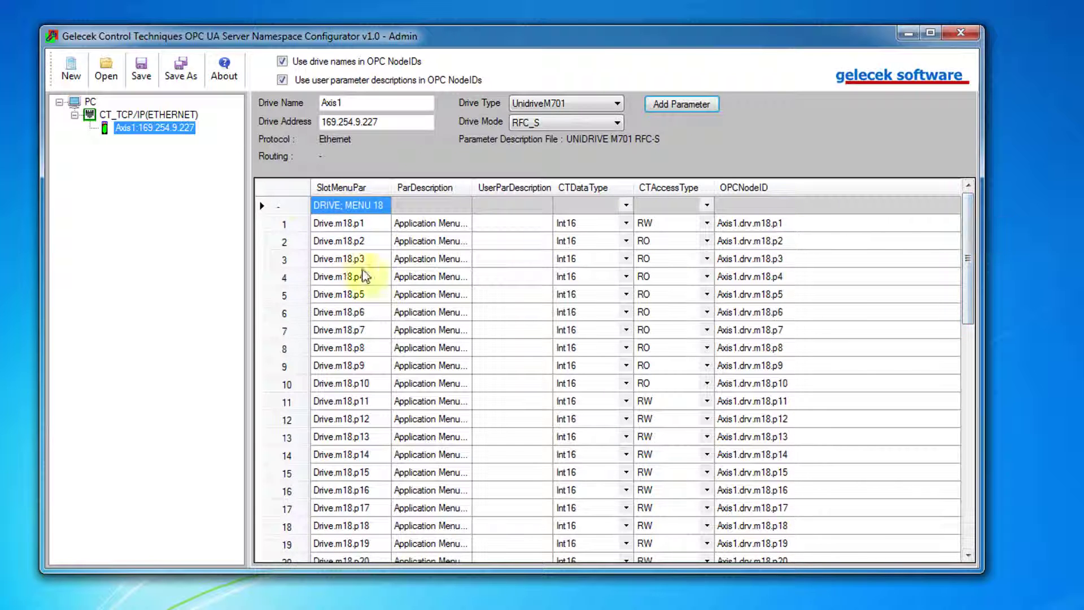
- Add parameters 1 to 100 of drive menu 20 to Axis1, then collapse the menu 18 and menu 20 groups
{"action": "left_click", "coordinate": [677, 103]}
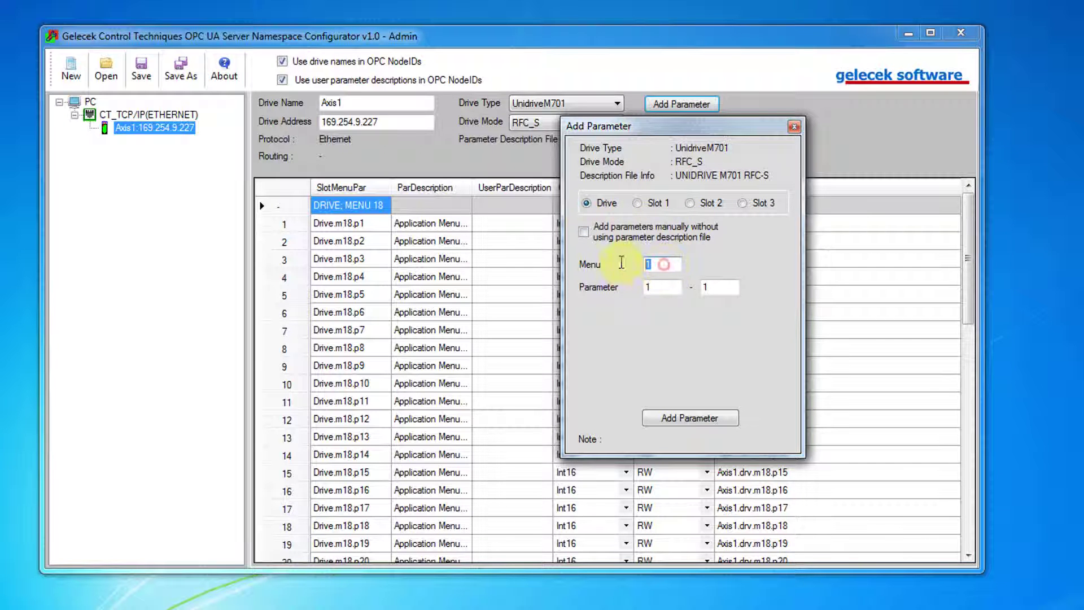
{"action": "type", "text": "20"}
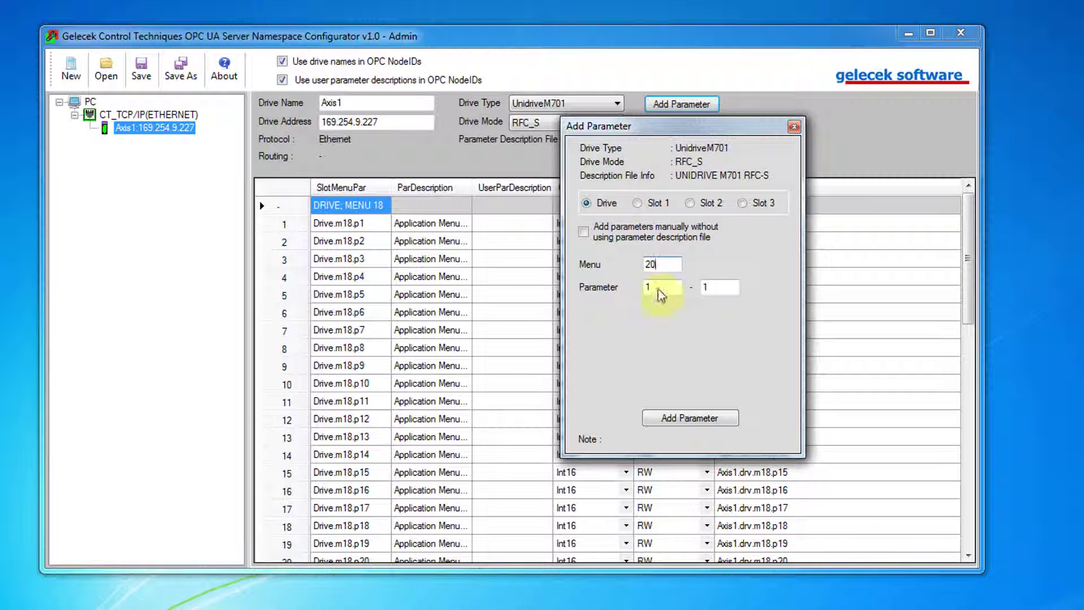
{"action": "left_click", "coordinate": [726, 286]}
{"action": "type", "text": "00"}
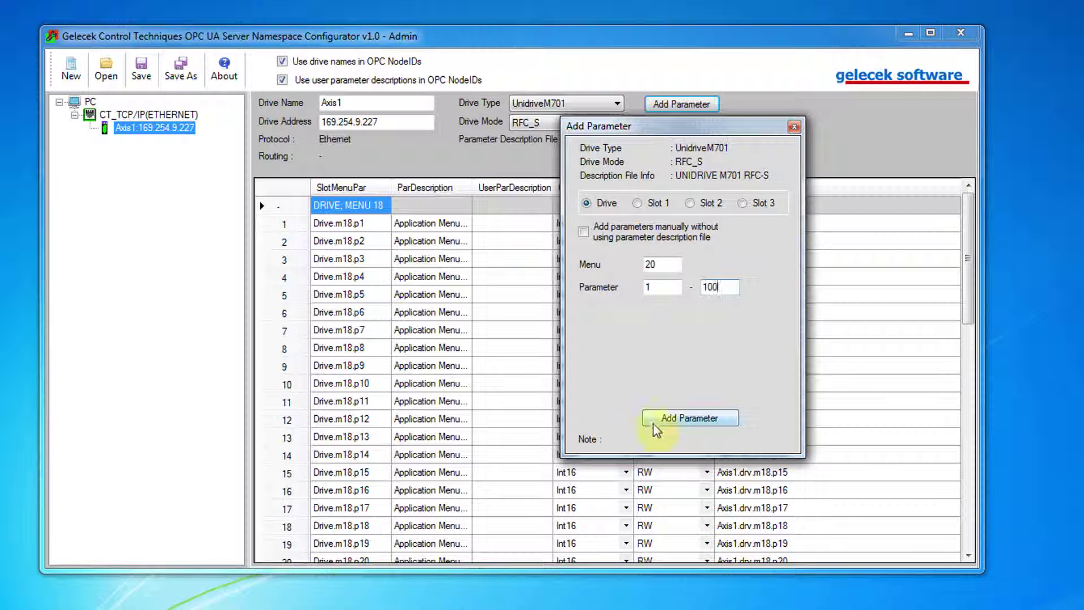
{"action": "left_click", "coordinate": [671, 417]}
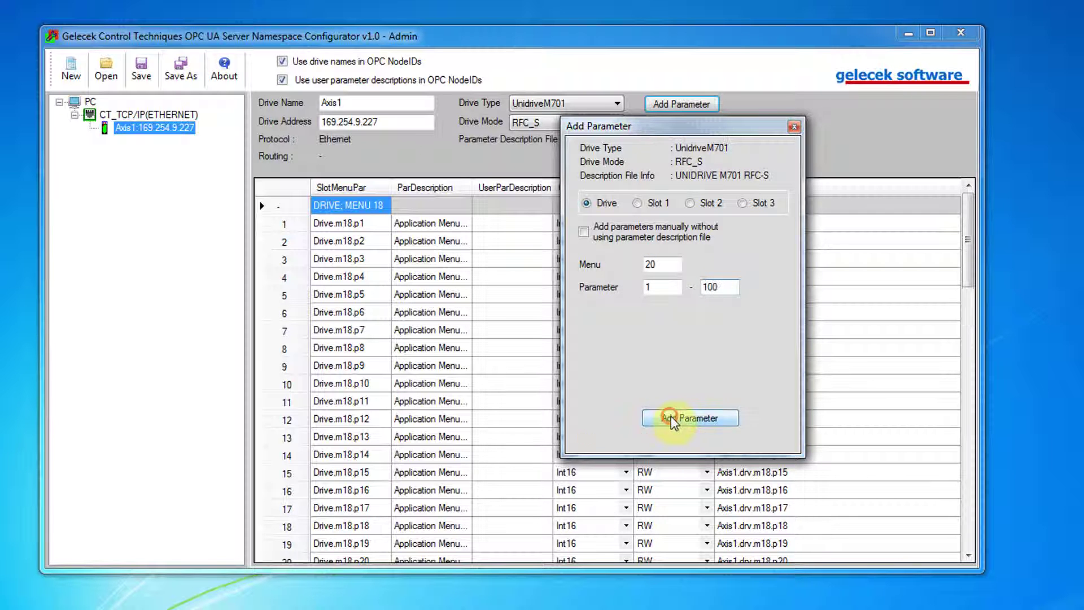
{"action": "left_click", "coordinate": [794, 127]}
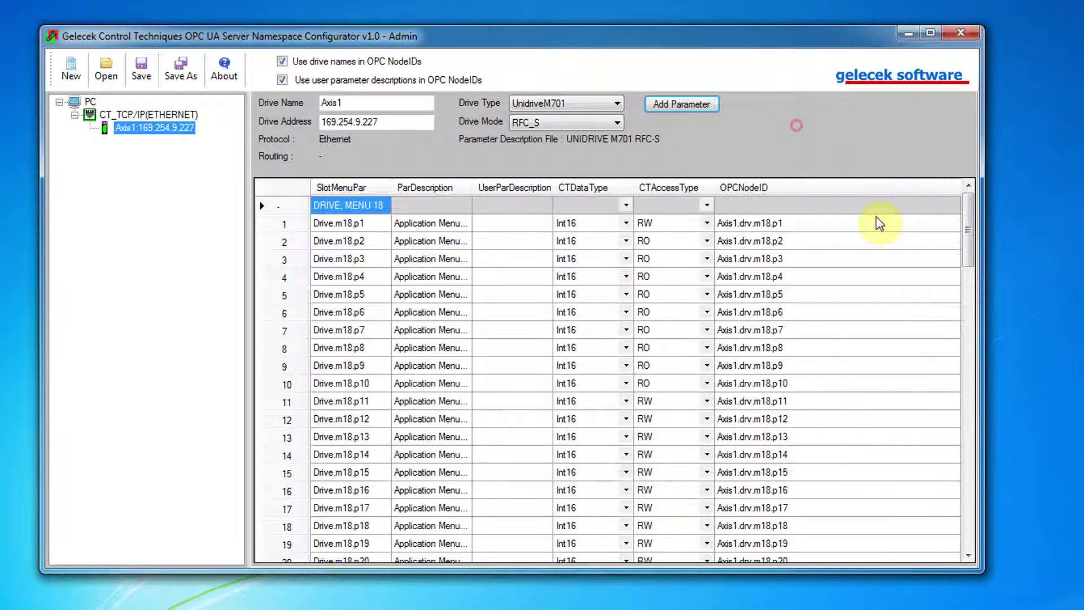
{"action": "left_click", "coordinate": [279, 208]}
{"action": "left_click", "coordinate": [279, 224]}
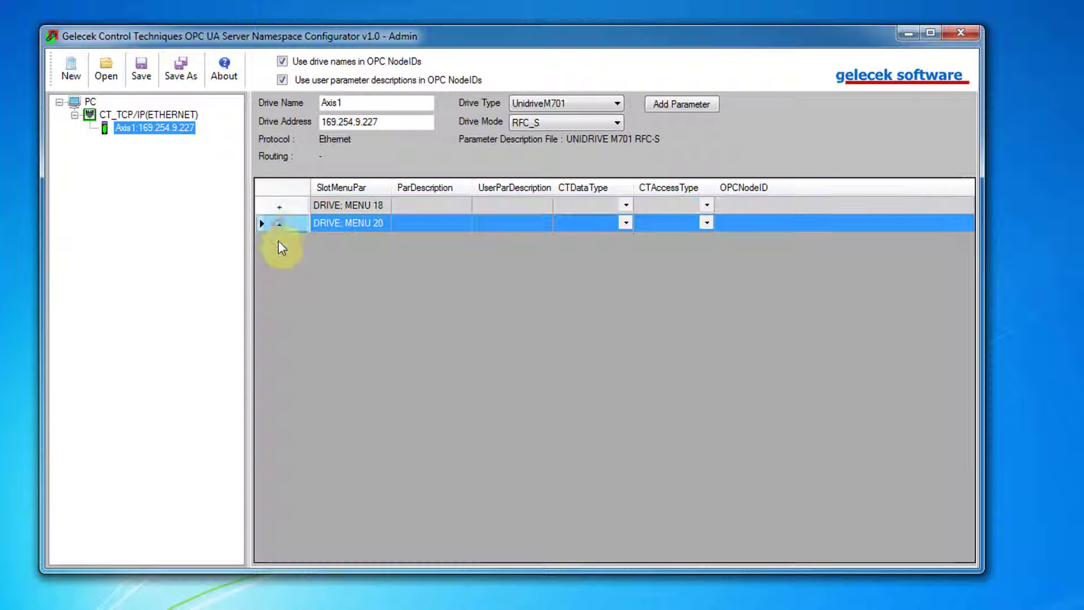
- Add parameters 1 to 100 of Slot 3 menu 70 to Axis1 and close the dialog
{"action": "left_click", "coordinate": [679, 104]}
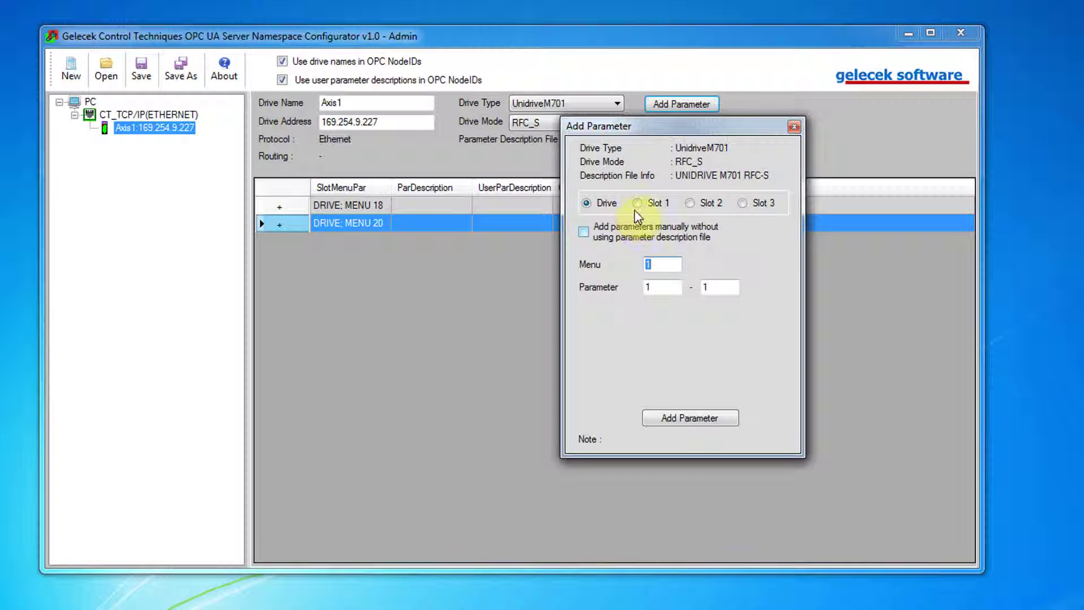
{"action": "left_click", "coordinate": [745, 204]}
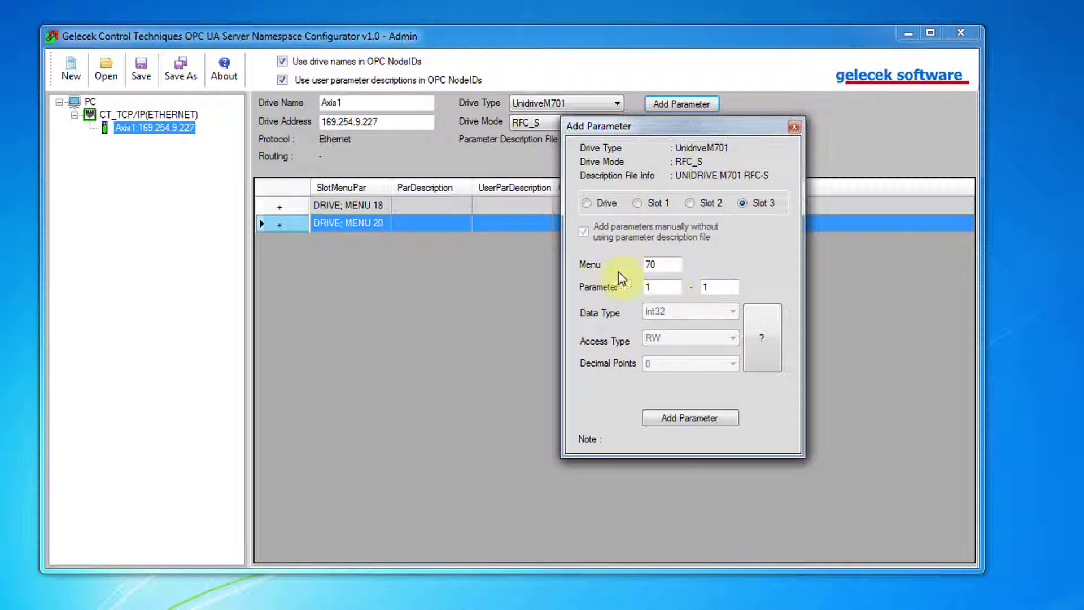
{"action": "left_click", "coordinate": [730, 287]}
{"action": "type", "text": "00"}
{"action": "left_click", "coordinate": [663, 285]}
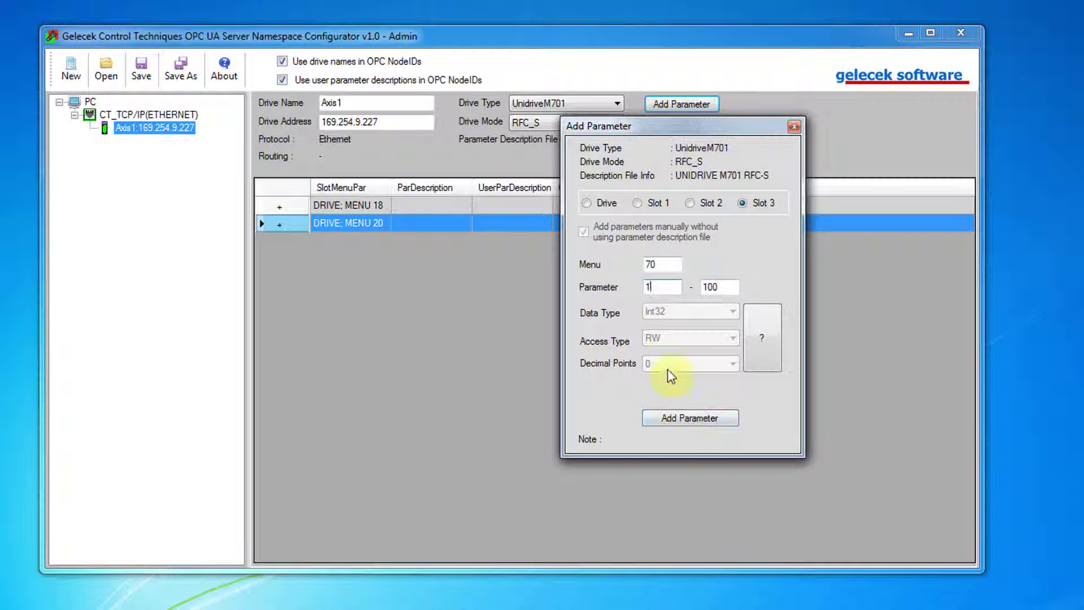
{"action": "left_click", "coordinate": [688, 419]}
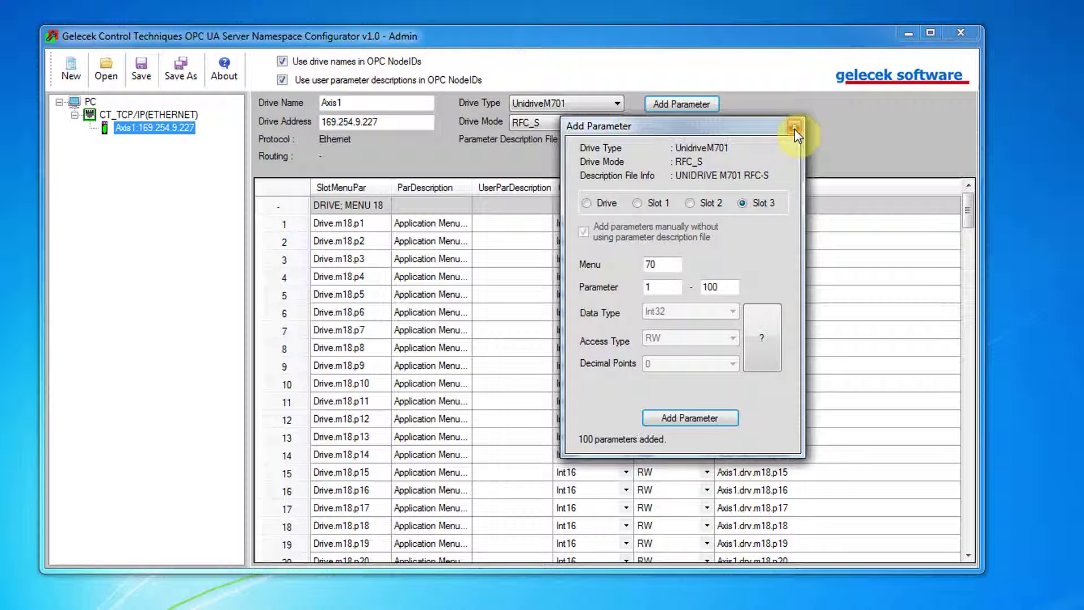
{"action": "left_click", "coordinate": [794, 128]}
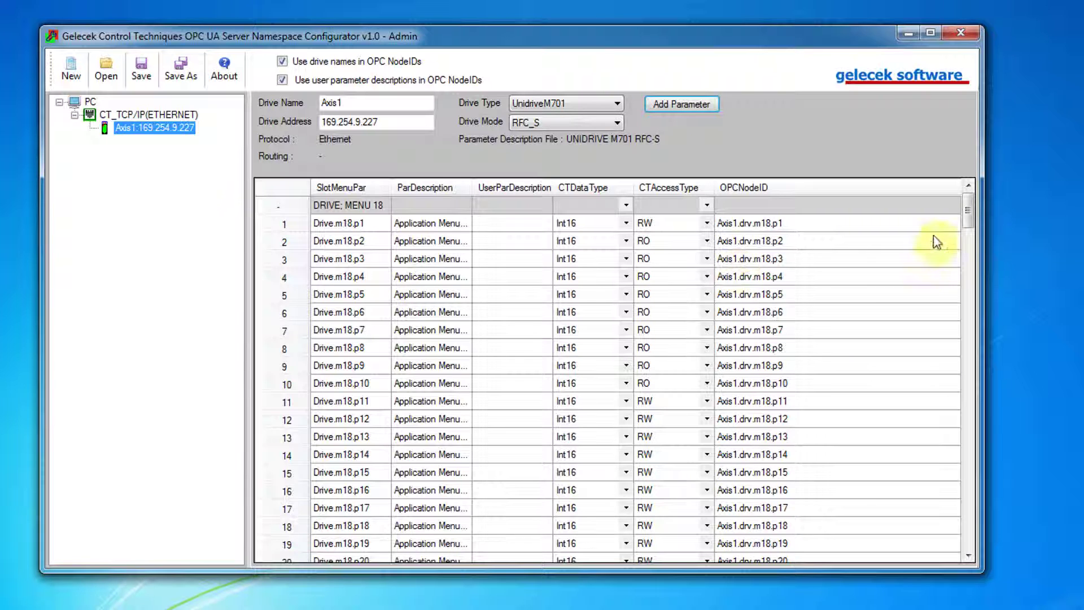
- Collapse the drive menu 18, drive menu 20 and Slot 3 menu 70 groups in the parameter list
{"action": "left_click", "coordinate": [280, 207]}
{"action": "left_click", "coordinate": [279, 224]}
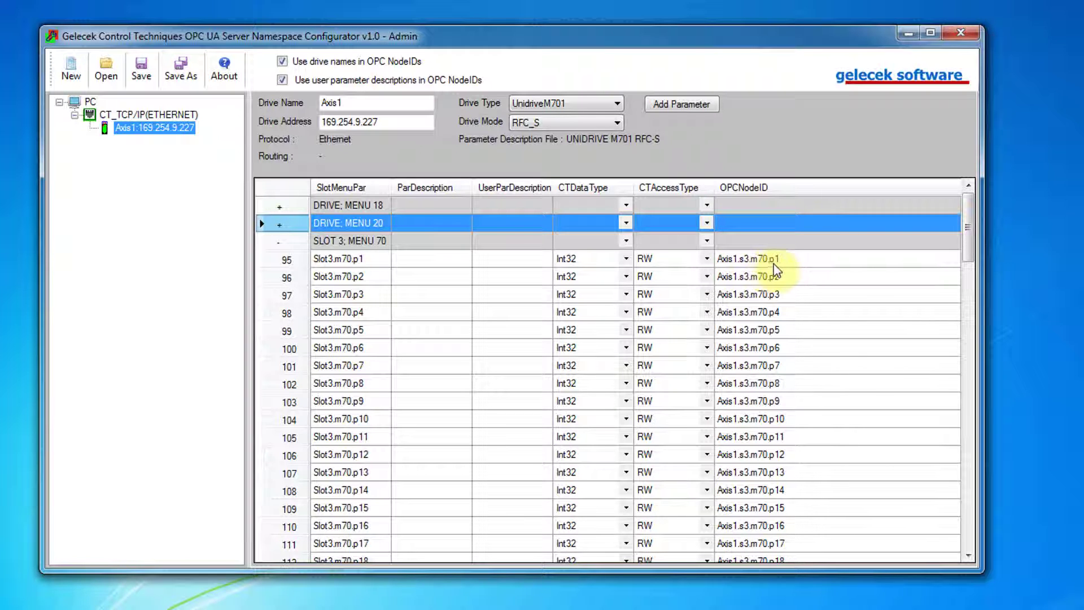
{"action": "left_click", "coordinate": [279, 242]}
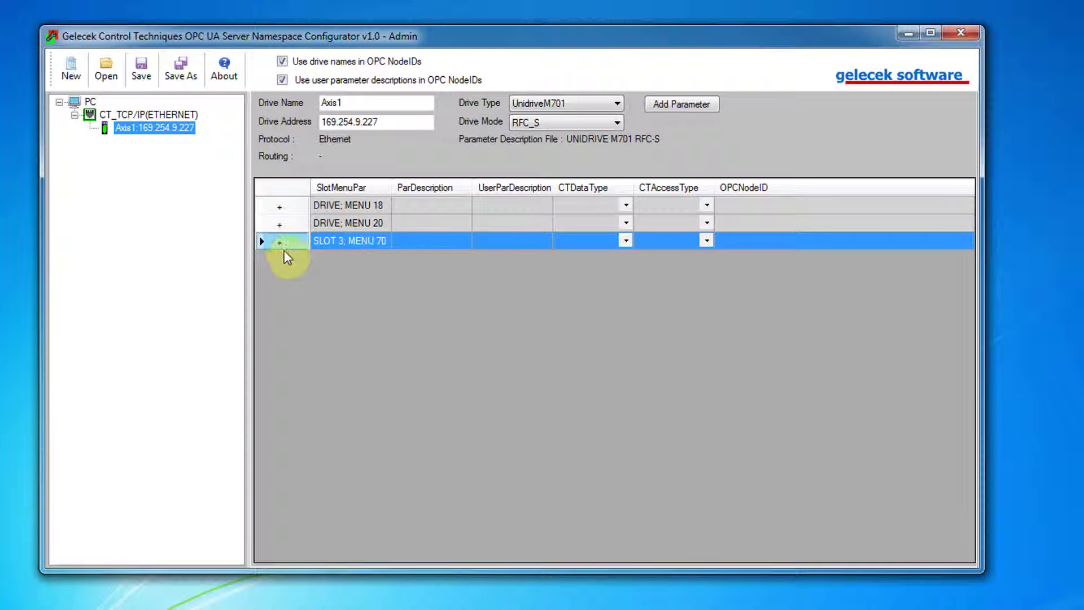
- Set up a manual parameter addition without the description file for drive menu 5, parameters 5 to 7
{"action": "left_click", "coordinate": [685, 106]}
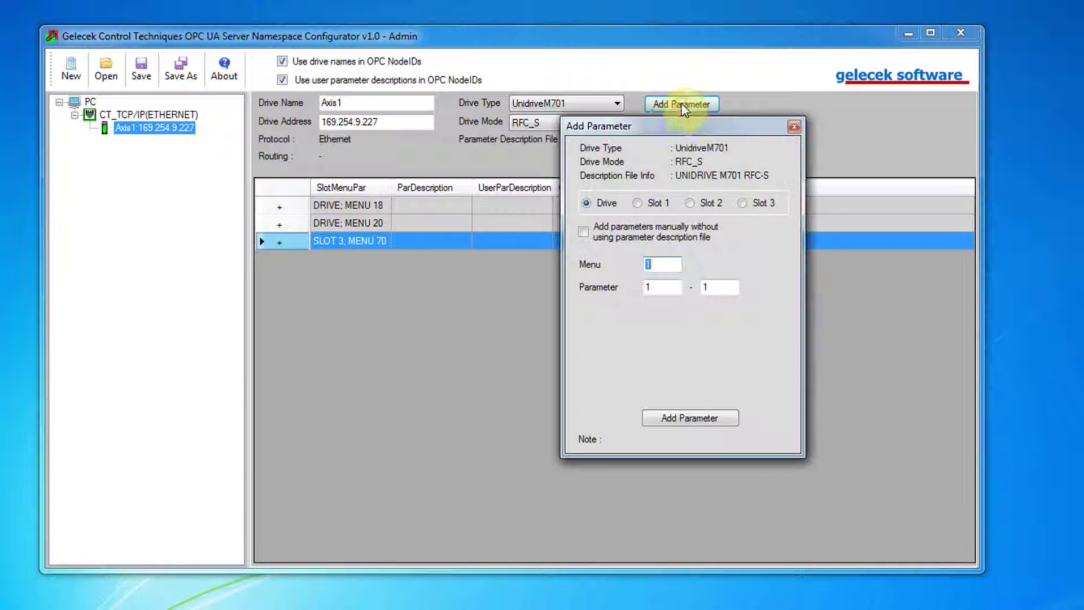
{"action": "left_click", "coordinate": [583, 233]}
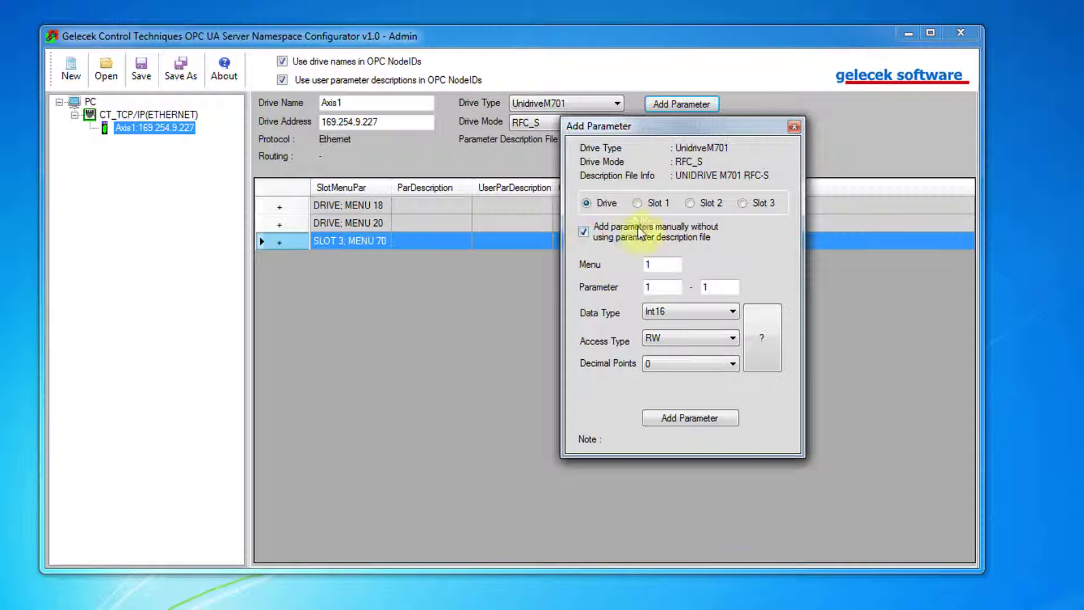
{"action": "left_click_drag", "start_coordinate": [669, 125], "coordinate": [663, 177]}
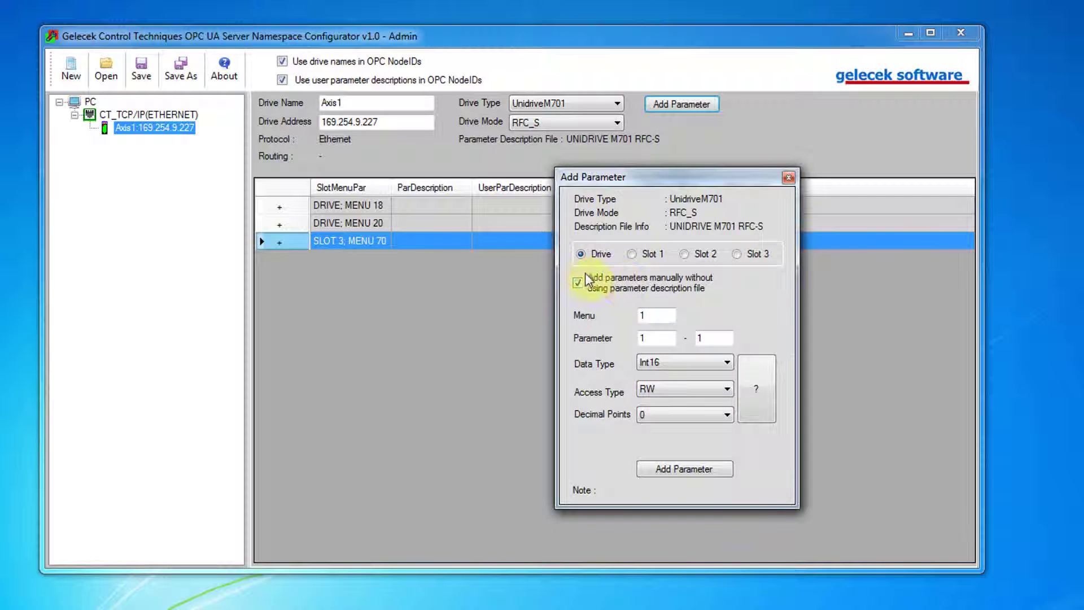
{"action": "left_click", "coordinate": [655, 315]}
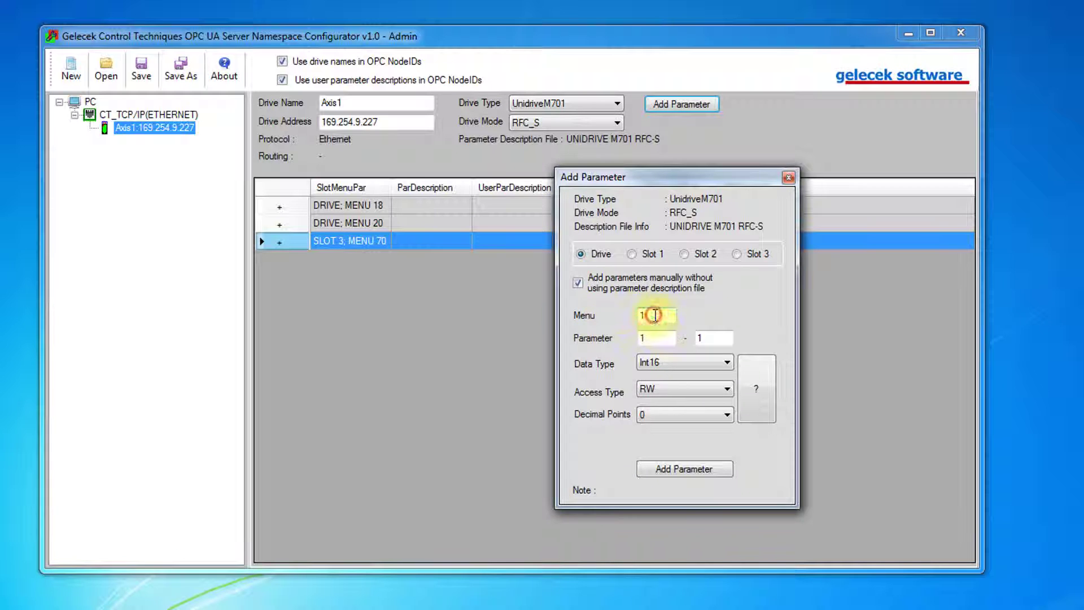
{"action": "left_click_drag", "start_coordinate": [655, 315], "coordinate": [626, 316]}
{"action": "type", "text": "5"}
{"action": "left_click", "coordinate": [662, 338]}
{"action": "left_click_drag", "start_coordinate": [662, 338], "coordinate": [628, 338]}
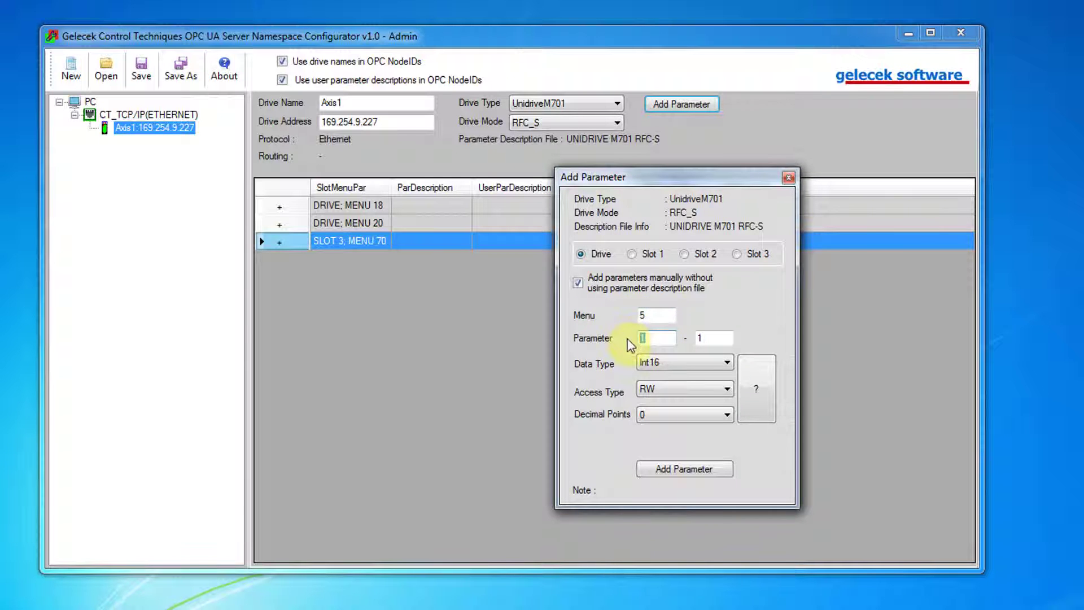
{"action": "type", "text": "5"}
{"action": "left_click_drag", "start_coordinate": [729, 337], "coordinate": [698, 338]}
{"action": "type", "text": "7"}
- Review the data type, access type and decimal point choices and read the parameter info help
{"action": "left_click", "coordinate": [727, 364]}
{"action": "left_click", "coordinate": [727, 363]}
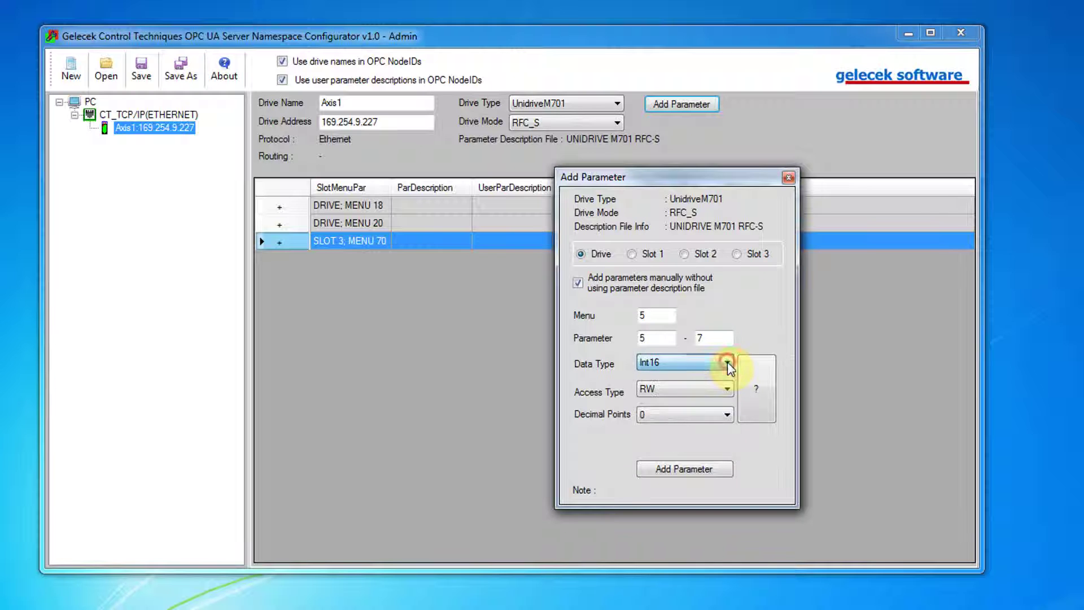
{"action": "left_click", "coordinate": [728, 390]}
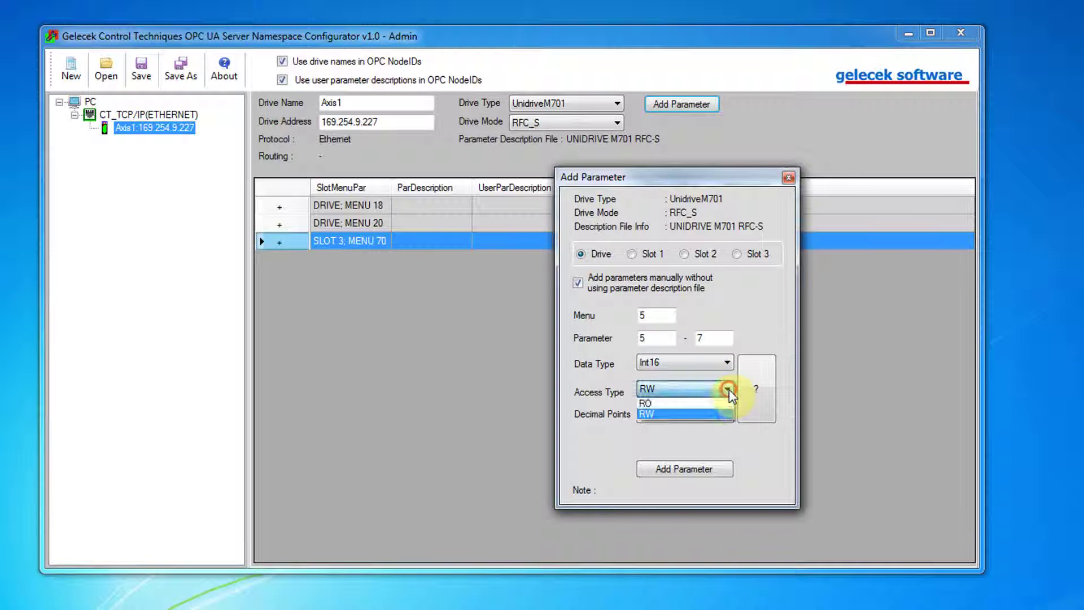
{"action": "left_click", "coordinate": [729, 389]}
{"action": "left_click", "coordinate": [727, 417]}
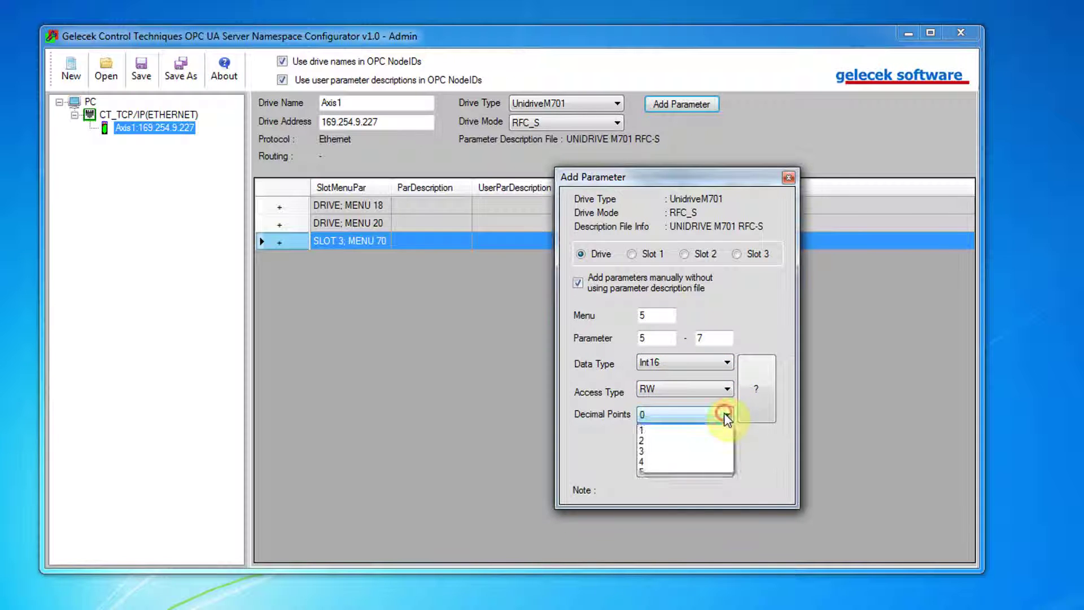
{"action": "left_click", "coordinate": [727, 416]}
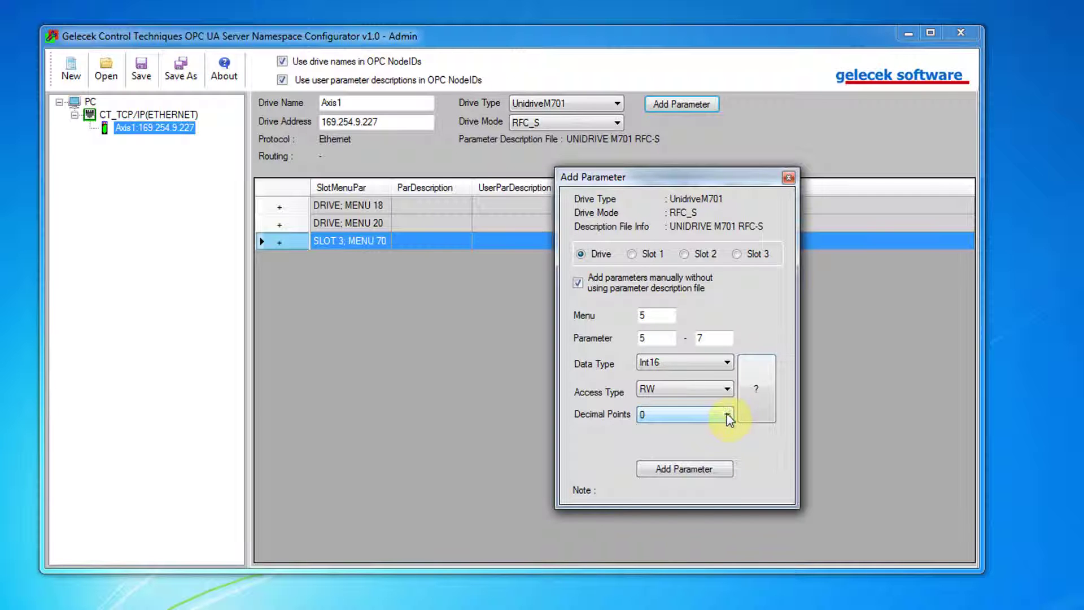
{"action": "left_click", "coordinate": [751, 389]}
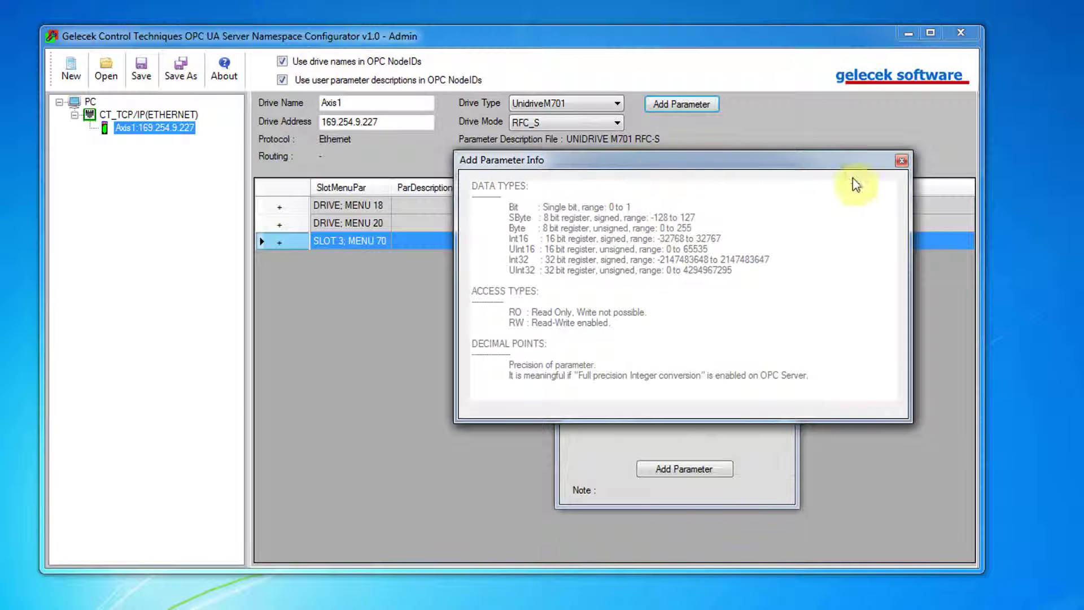
{"action": "left_click", "coordinate": [901, 160]}
- Add the manual menu 5 parameters as Int16, RW with 0 decimal points, close the dialog and review the parameter groups
{"action": "left_click", "coordinate": [684, 471]}
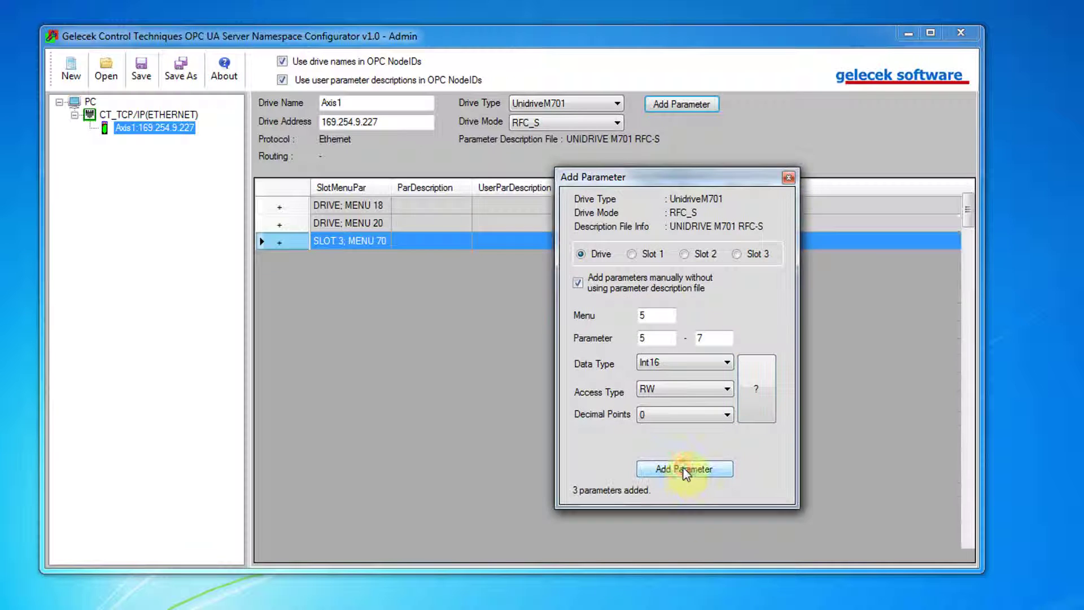
{"action": "left_click", "coordinate": [789, 178]}
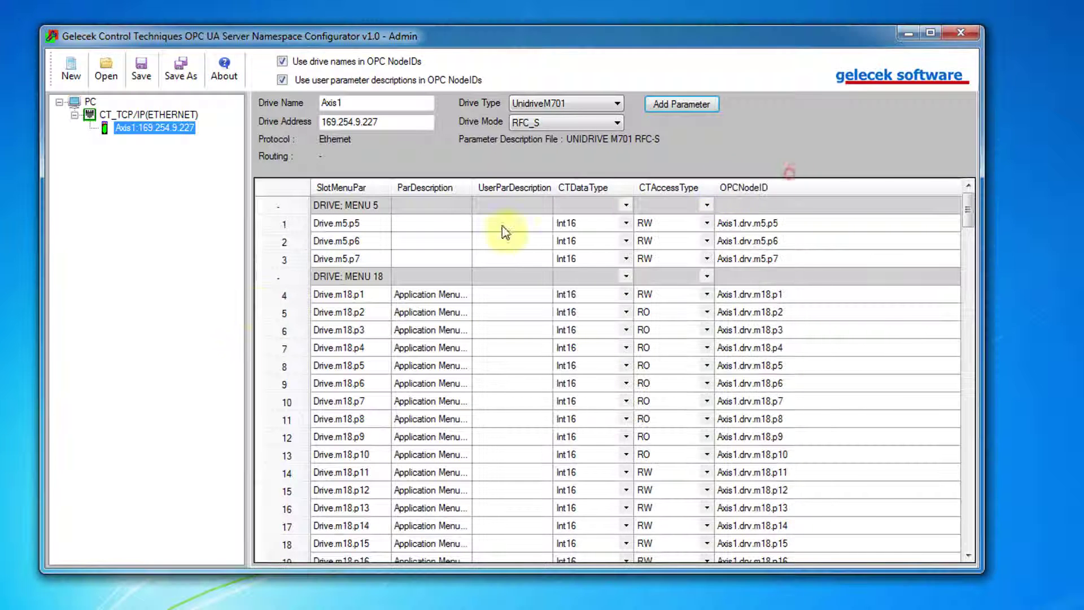
{"action": "left_click", "coordinate": [278, 278]}
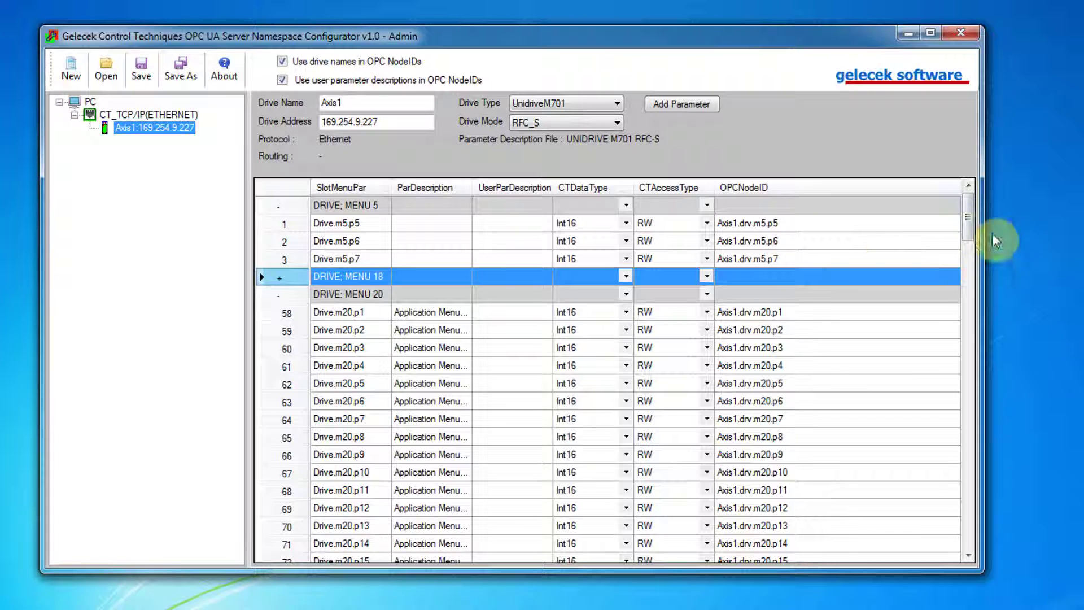
{"action": "left_click", "coordinate": [284, 209]}
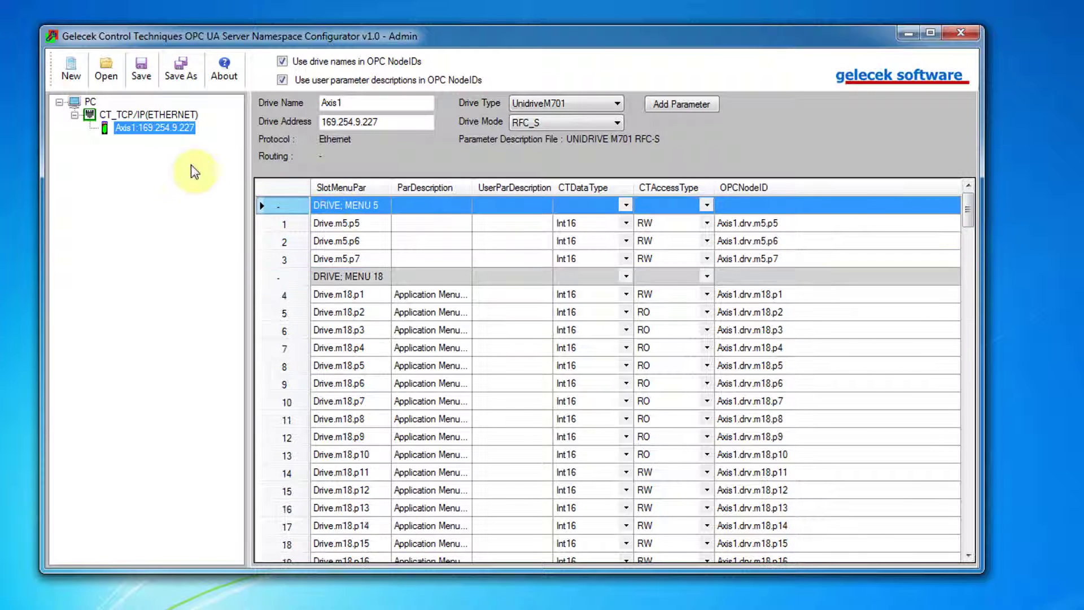
- Add a second drive under the CT_TCP/IP(ETHERNET) connection and delete it again, confirming the deletion
{"action": "right_click", "coordinate": [136, 117]}
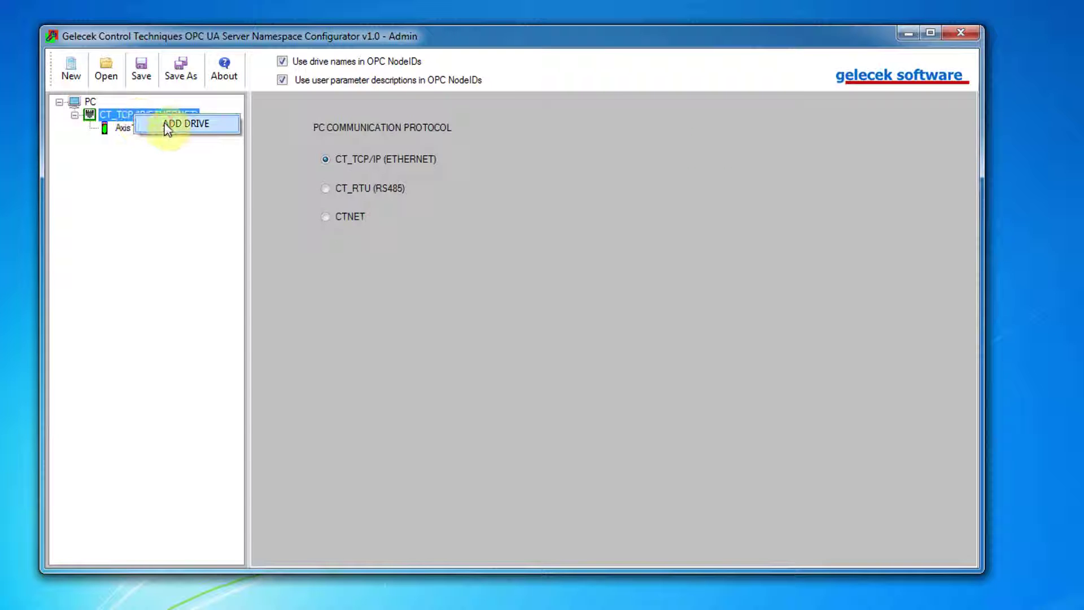
{"action": "left_click", "coordinate": [166, 127]}
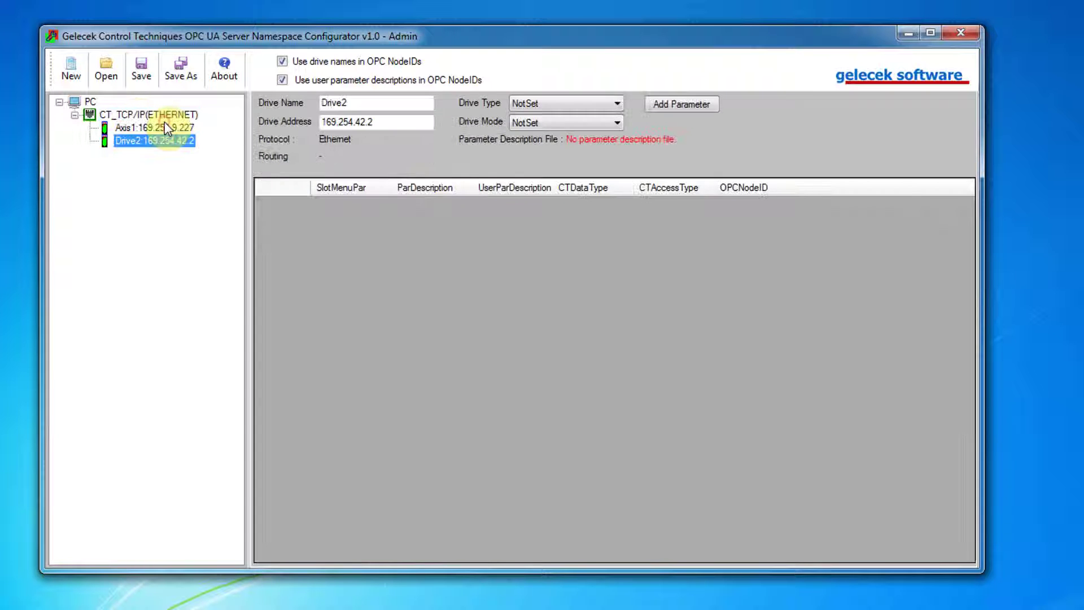
{"action": "right_click", "coordinate": [126, 142]}
{"action": "left_click", "coordinate": [138, 169]}
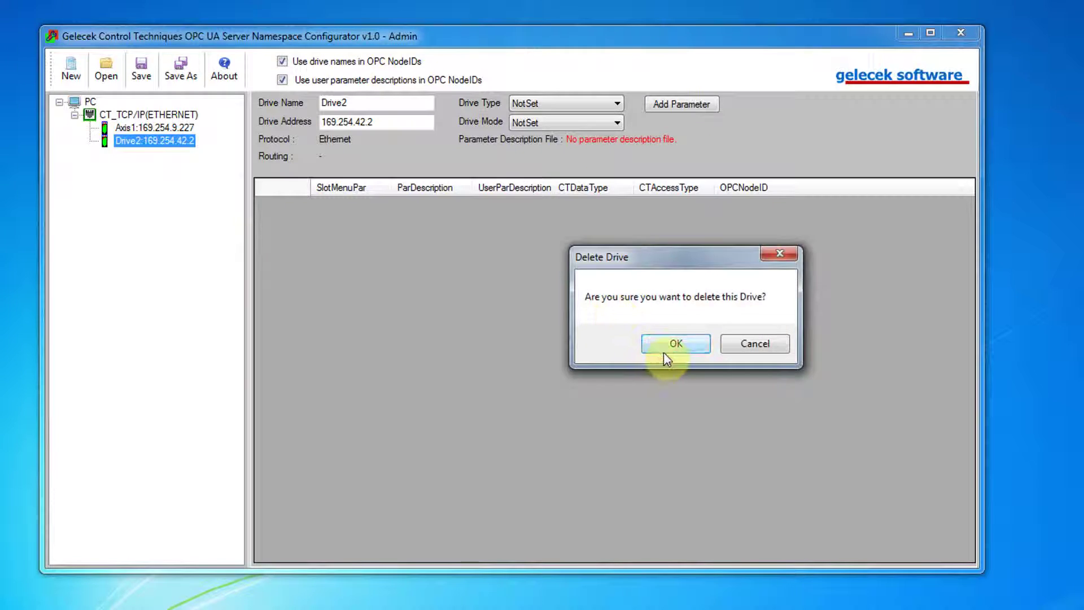
{"action": "left_click", "coordinate": [663, 352]}
- Duplicate the Axis1 drive with its parameters and view the original drive for comparison
{"action": "right_click", "coordinate": [133, 127]}
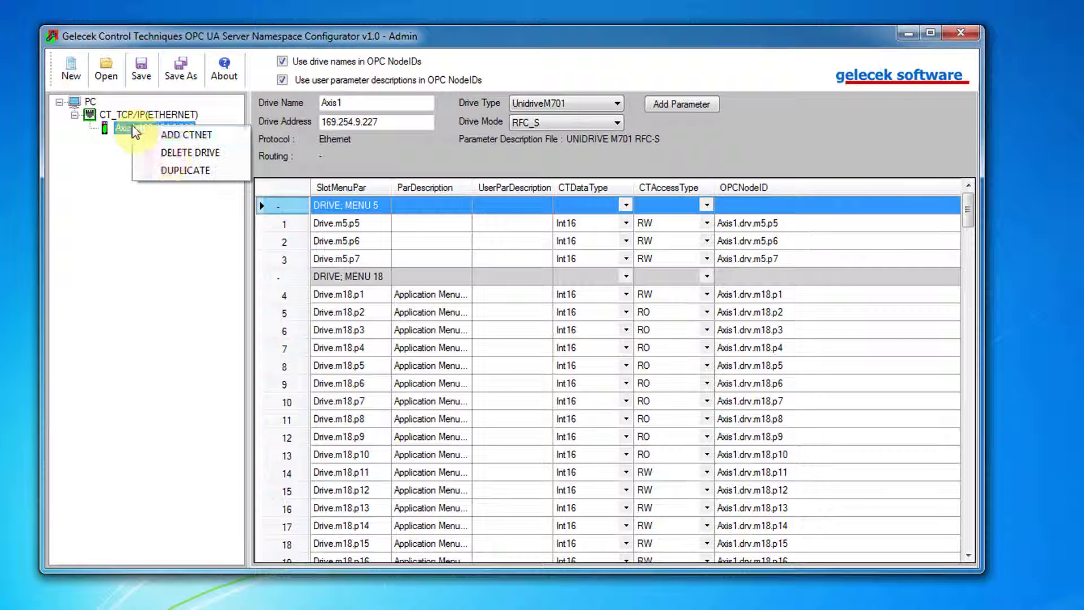
{"action": "left_click", "coordinate": [185, 170]}
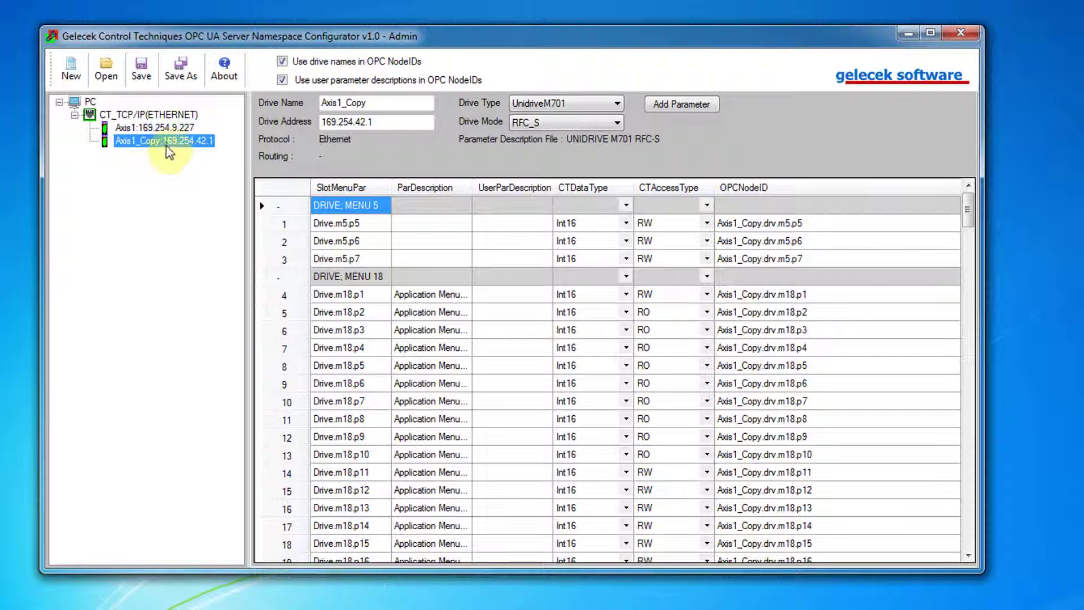
{"action": "left_click", "coordinate": [159, 127]}
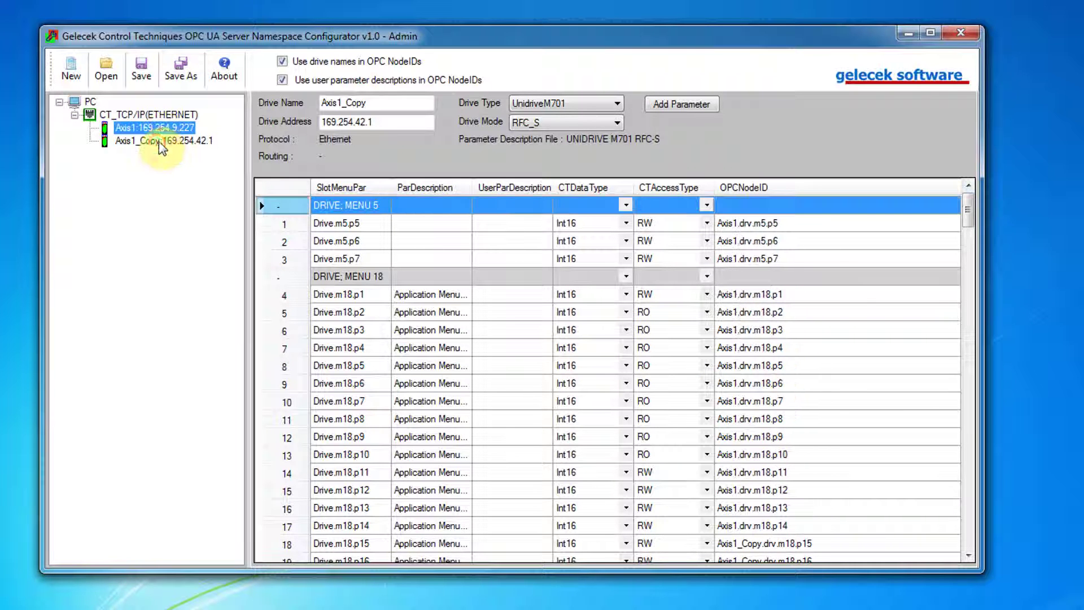
- Rename the duplicated drive Axis1_Copy as Axis2
{"action": "left_click", "coordinate": [158, 142]}
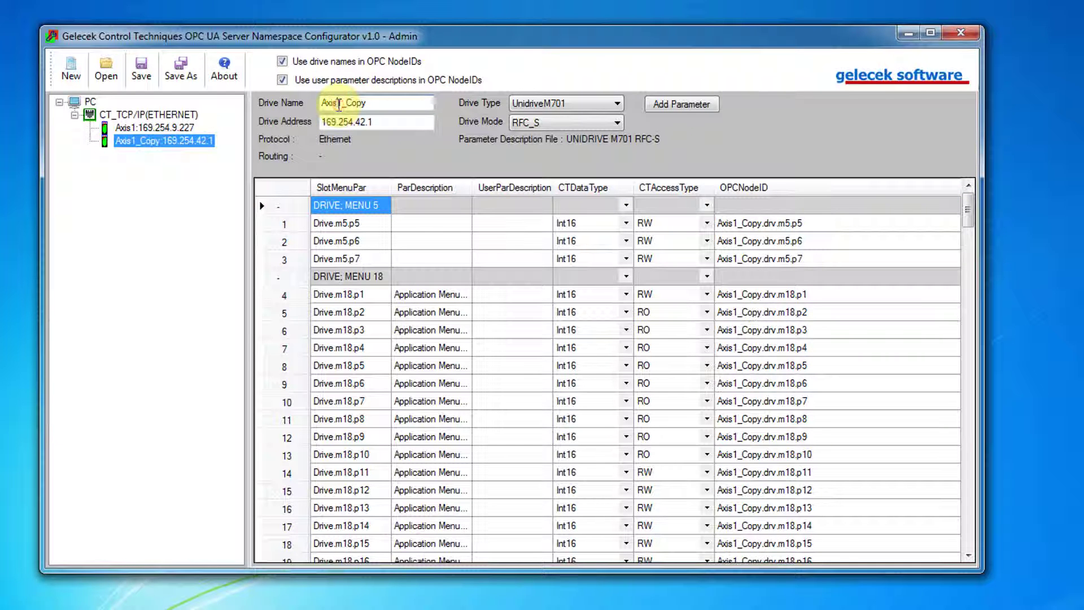
{"action": "left_click_drag", "start_coordinate": [338, 103], "coordinate": [381, 102]}
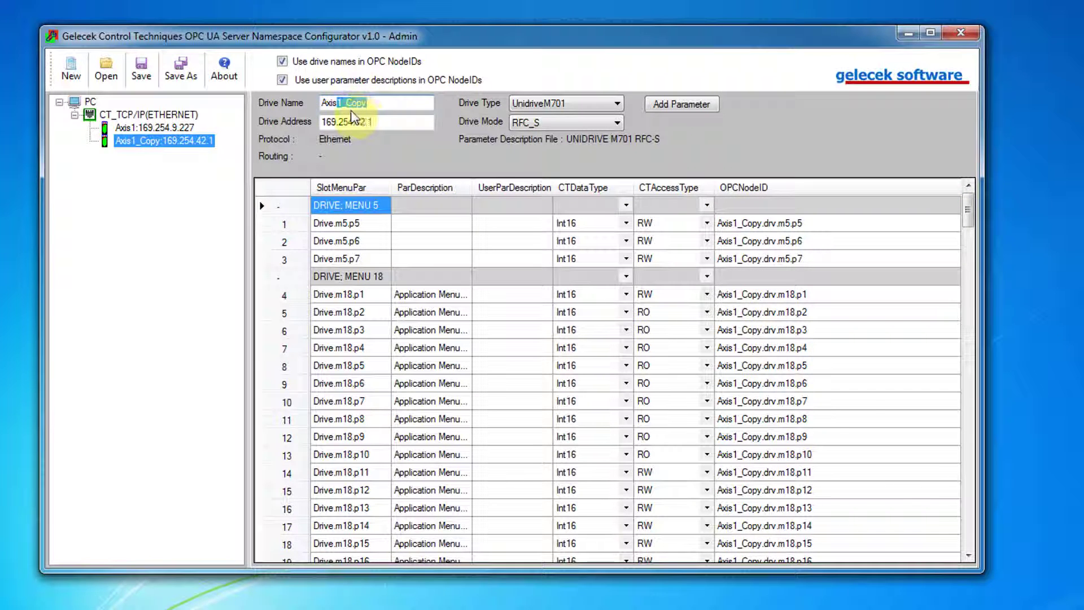
{"action": "type", "text": "2"}
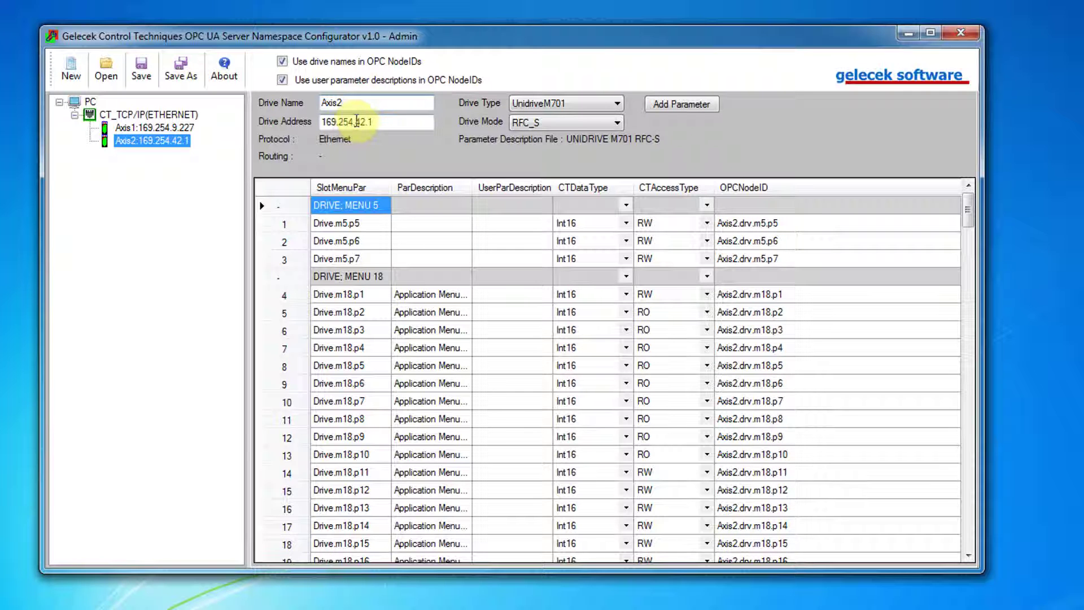
- Set the drive address of Axis2 to 169.254.9.228
{"action": "left_click", "coordinate": [376, 122]}
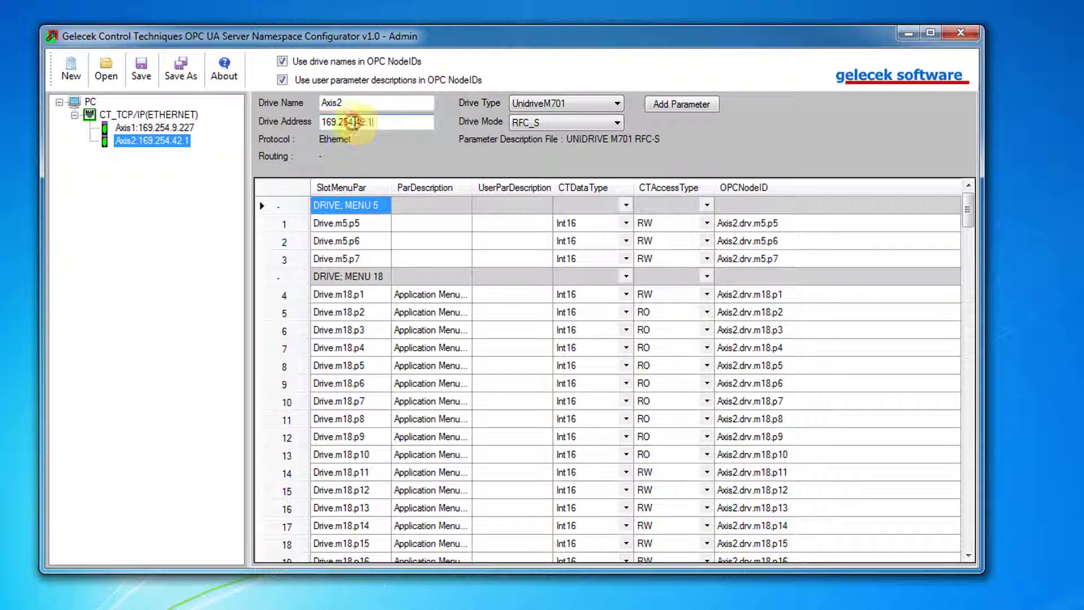
{"action": "left_click_drag", "start_coordinate": [352, 122], "coordinate": [410, 122]}
{"action": "key", "text": "BackSpace"}
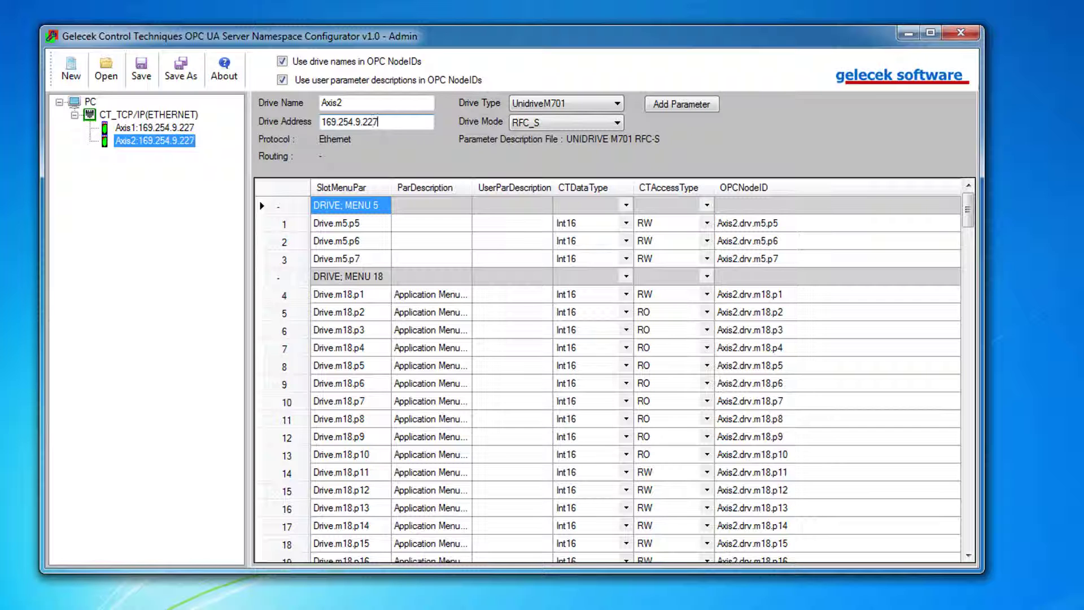
{"action": "type", "text": "9.227"}
{"action": "key", "text": "BackSpace"}
{"action": "type", "text": "8"}
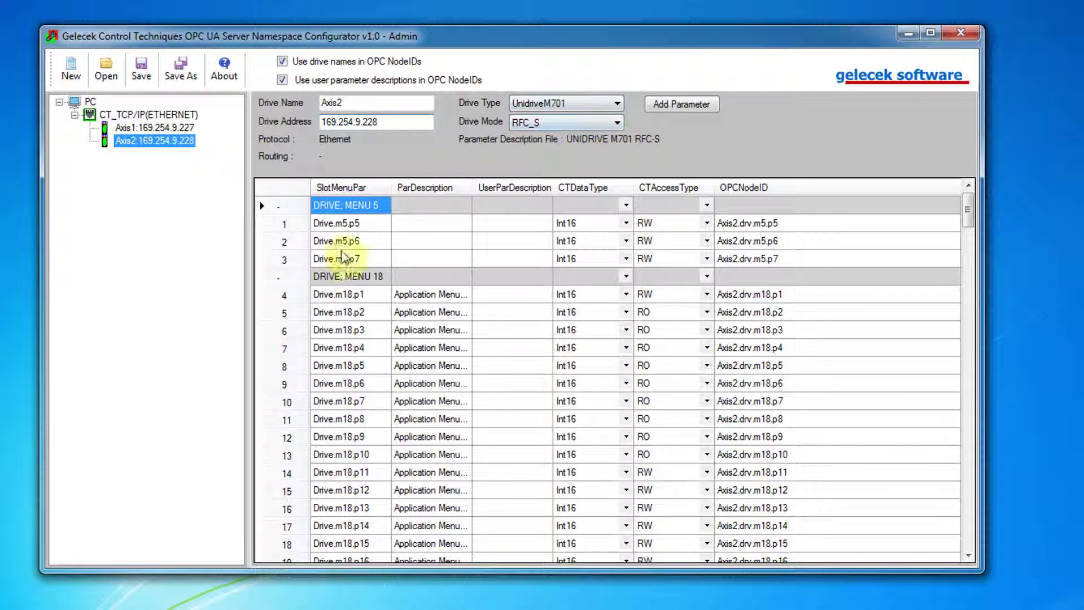
- Collapse the drive menu 5, 18 and 20 groups and the slot 3 menu 70 group in the Axis2 parameter table
{"action": "left_click", "coordinate": [278, 278]}
{"action": "left_click", "coordinate": [279, 207]}
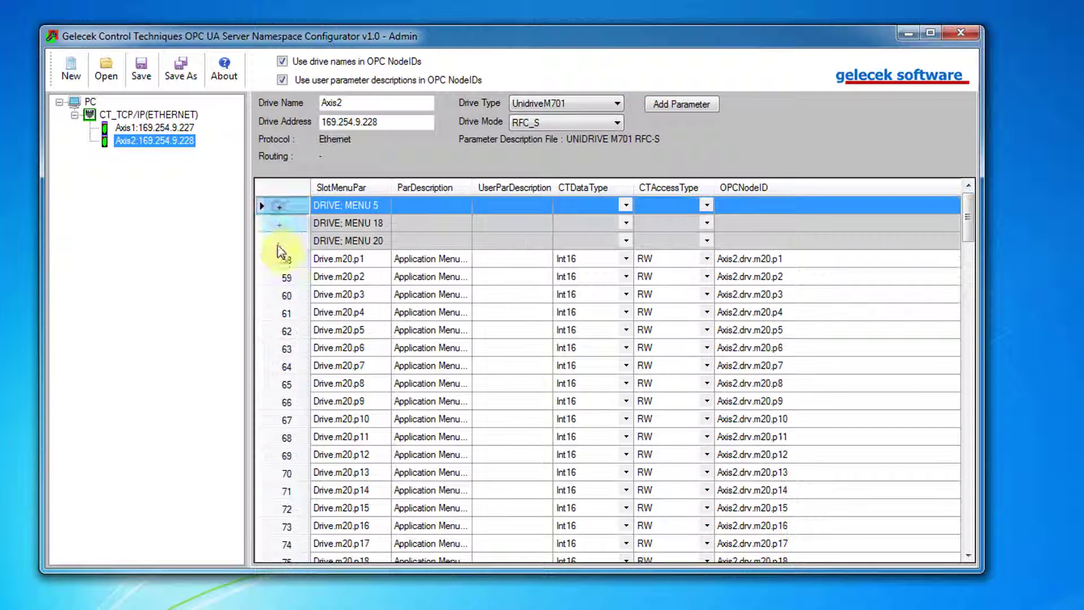
{"action": "left_click", "coordinate": [279, 242]}
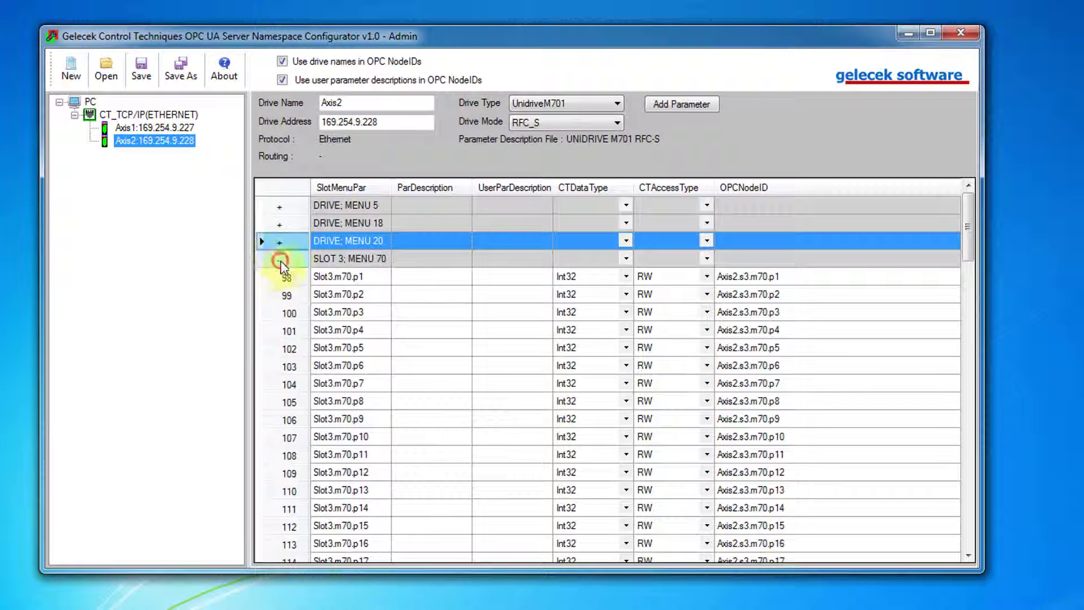
{"action": "left_click", "coordinate": [279, 260]}
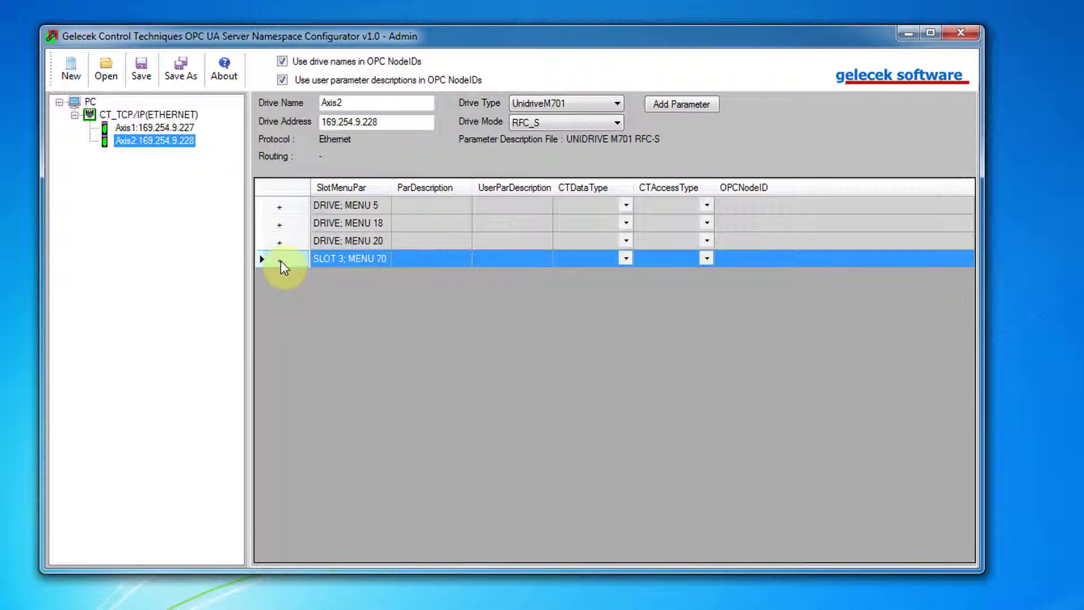
- Save the configuration on the Desktop as an OPC UA server namespace XML file named "my conf file" and close the configurator
{"action": "left_click", "coordinate": [178, 66]}
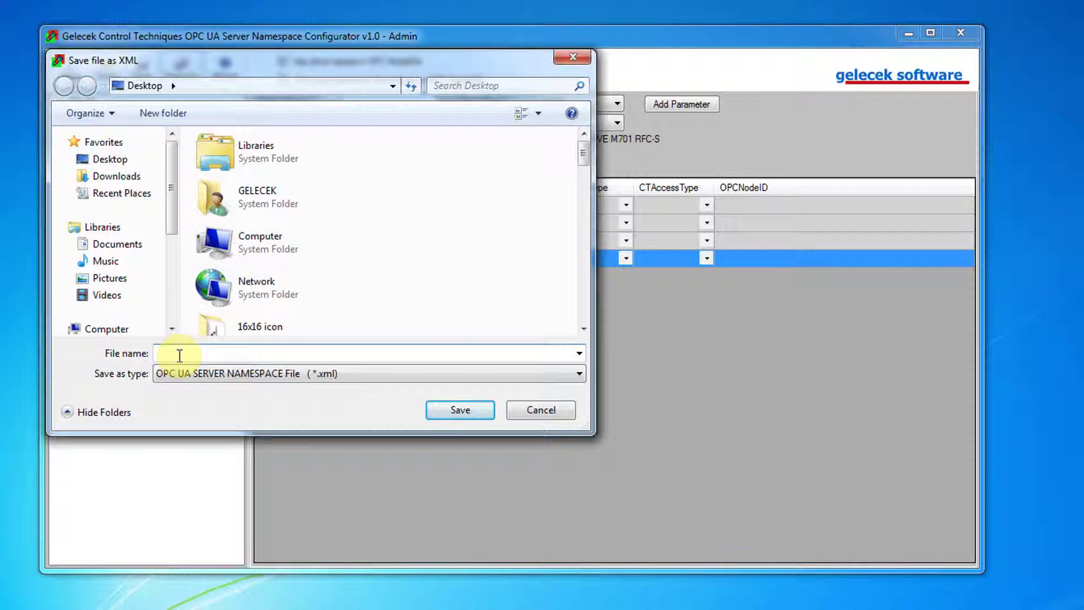
{"action": "type", "text": "my conf file"}
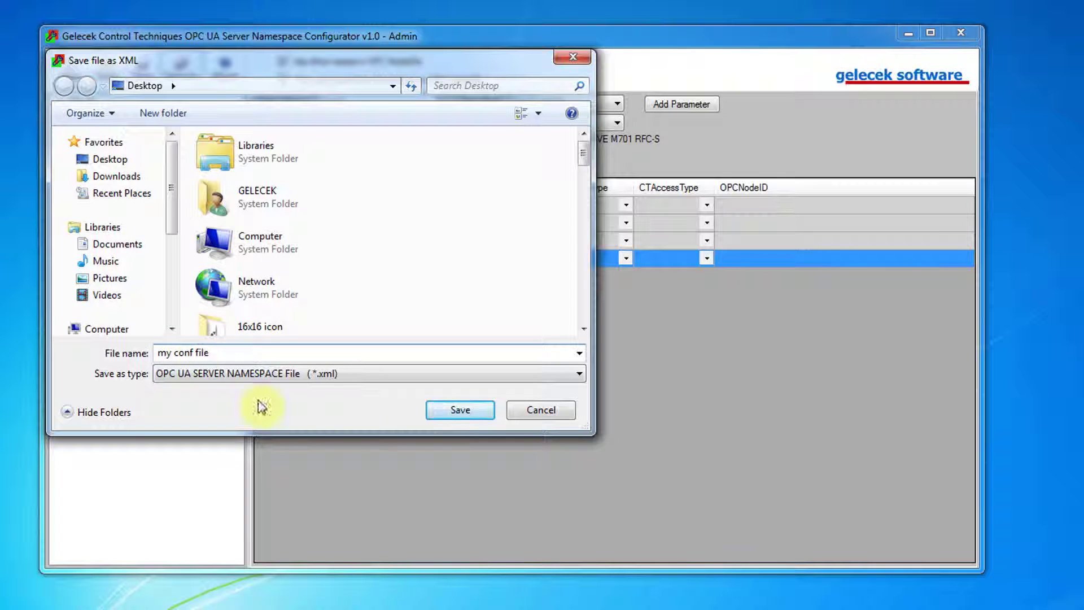
{"action": "left_click", "coordinate": [457, 411]}
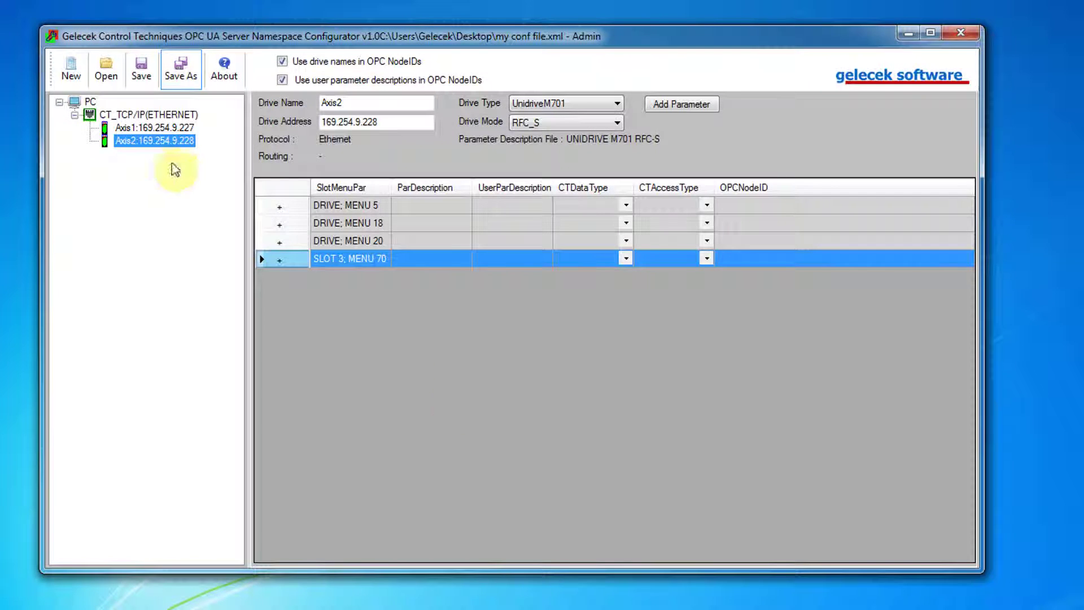
{"action": "left_click", "coordinate": [960, 35]}
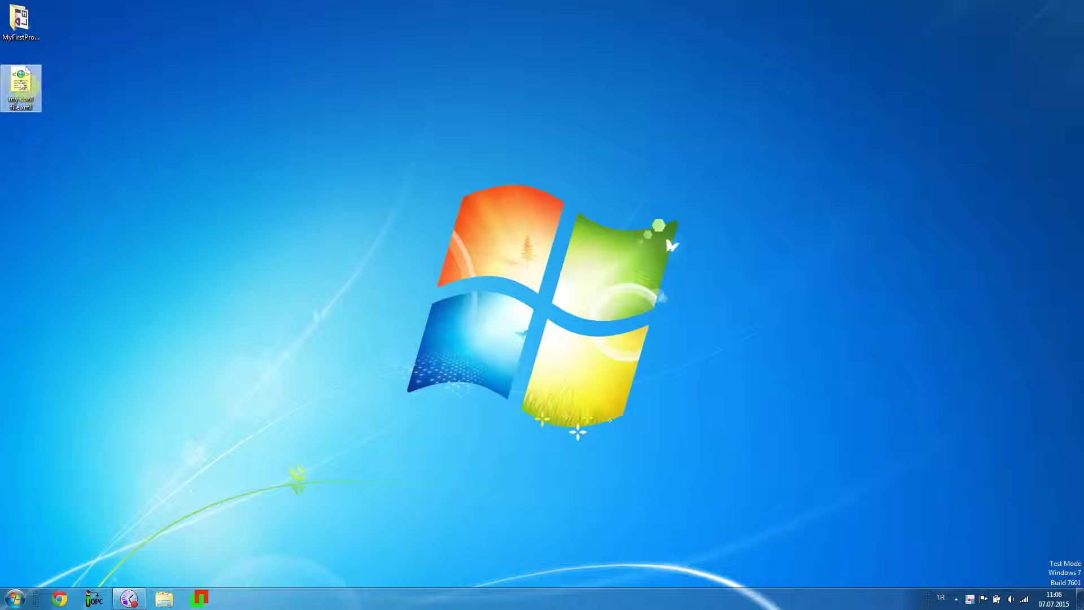